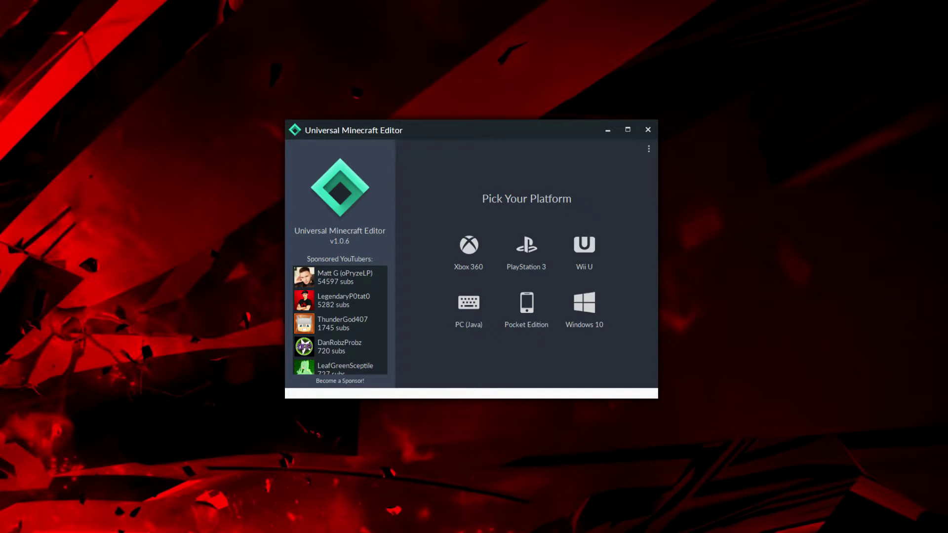
Step: Open the Xbox 360 world named Mod Tutorial World
{"action": "left_click", "coordinate": [463, 264]}
{"action": "scroll", "coordinate": [463, 266], "scroll_direction": "down", "scroll_amount": 8}
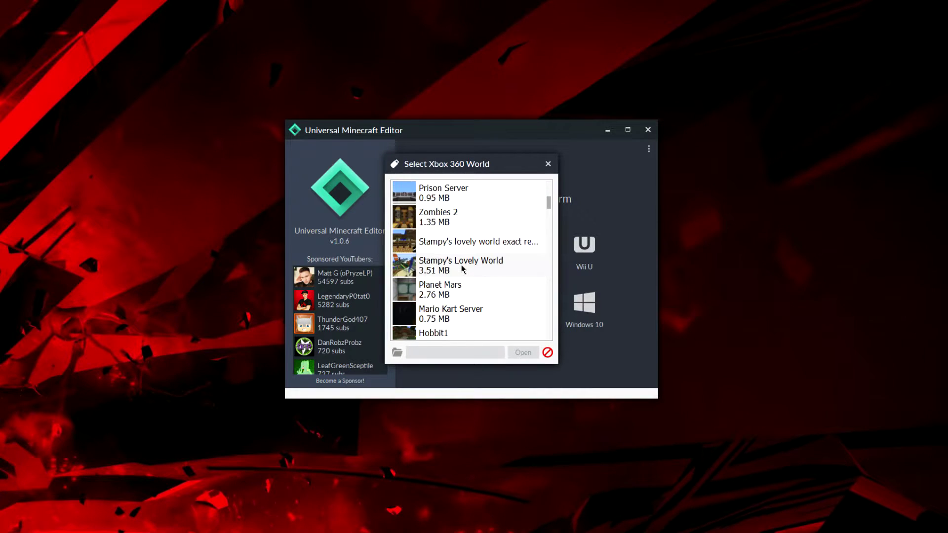
{"action": "scroll", "coordinate": [463, 268], "scroll_direction": "down", "scroll_amount": 15}
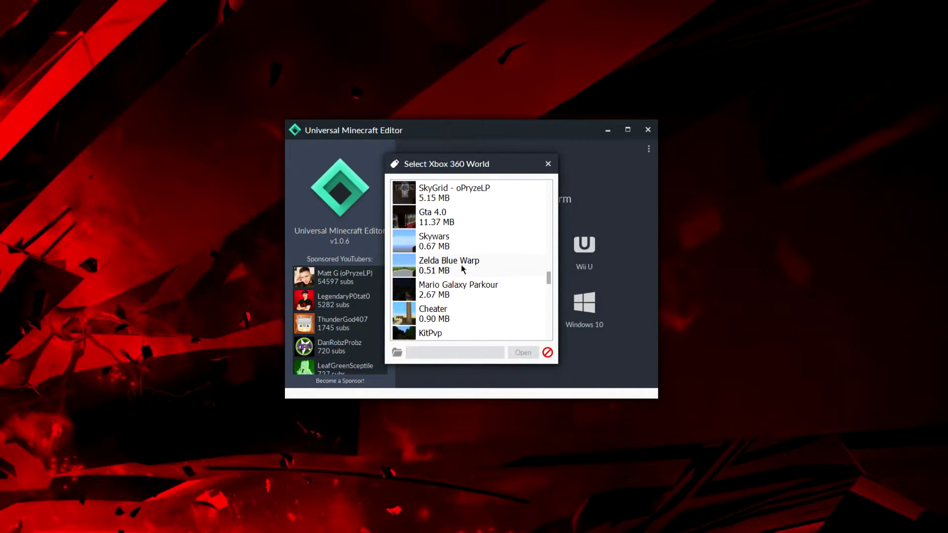
{"action": "scroll", "coordinate": [463, 269], "scroll_direction": "down", "scroll_amount": 4}
{"action": "double_click", "coordinate": [450, 247]}
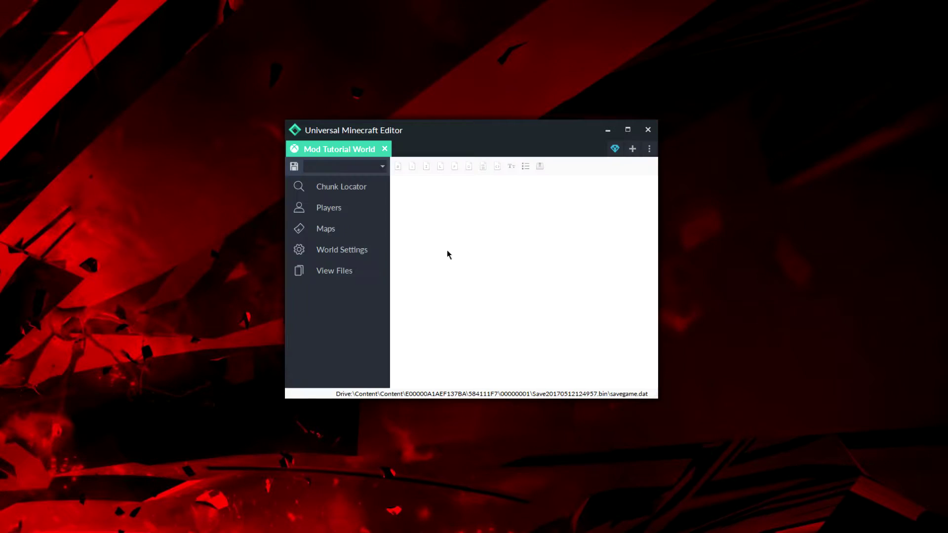
Step: Load the listed player's data and expand its Inventory list
{"action": "left_click", "coordinate": [358, 207]}
{"action": "left_click", "coordinate": [346, 223]}
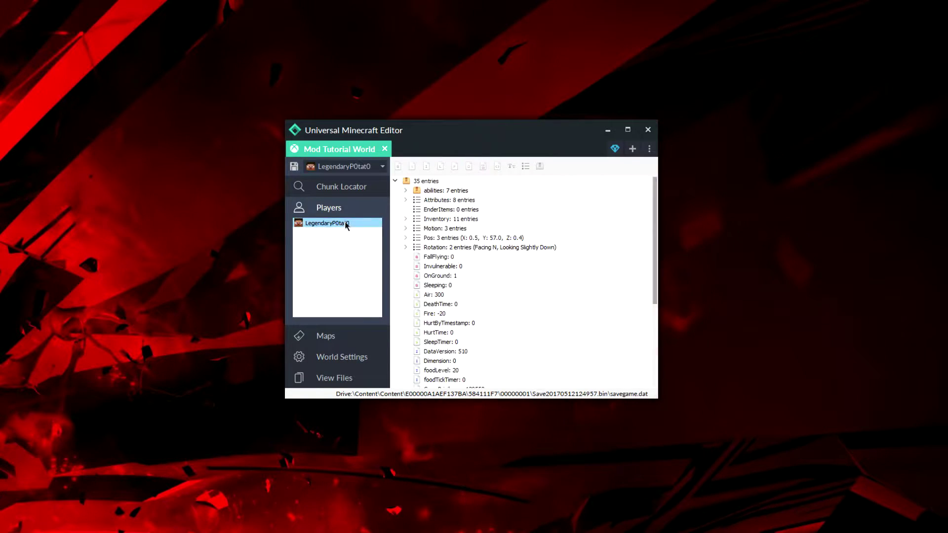
{"action": "left_click", "coordinate": [405, 220]}
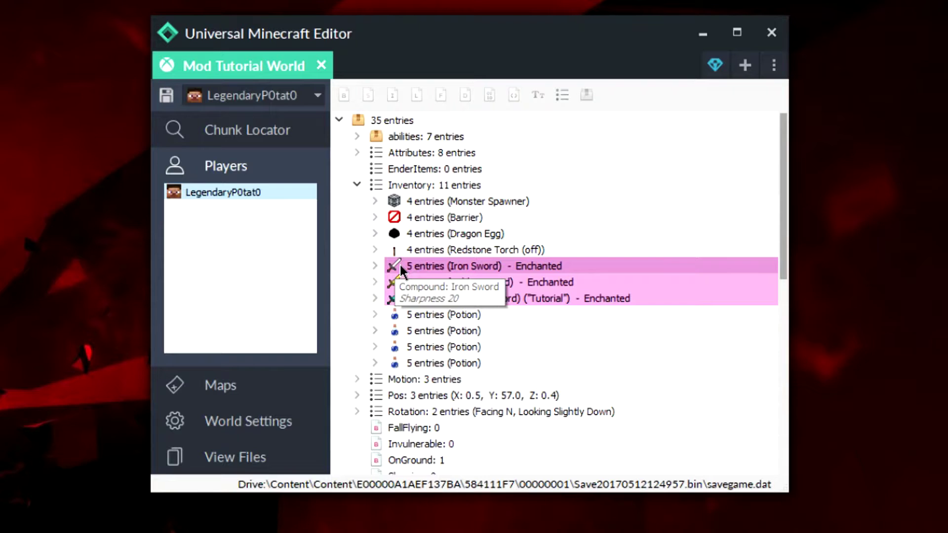
Step: Enchant the Iron Sword in the inventory with Fire Aspect at level 1
{"action": "right_click", "coordinate": [399, 263]}
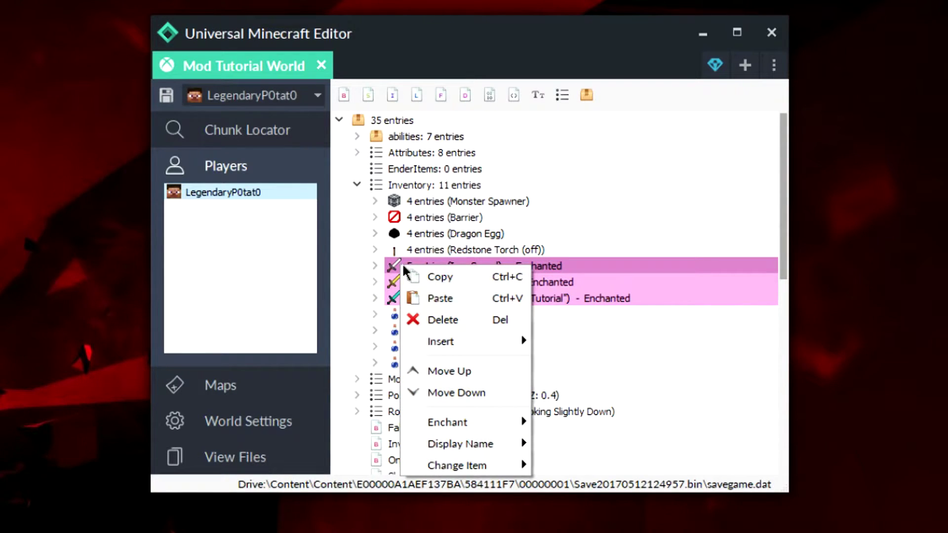
{"action": "mouse_move", "coordinate": [448, 419]}
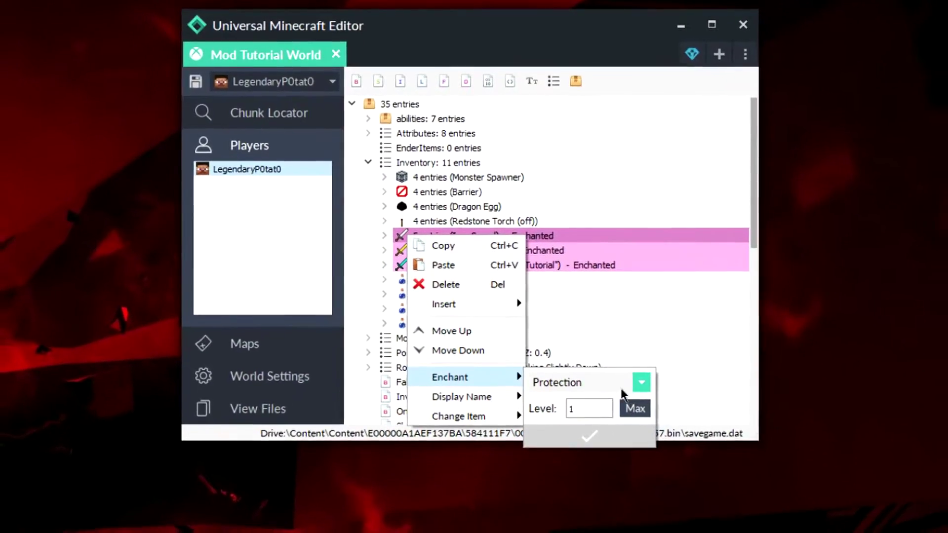
{"action": "left_click", "coordinate": [642, 383]}
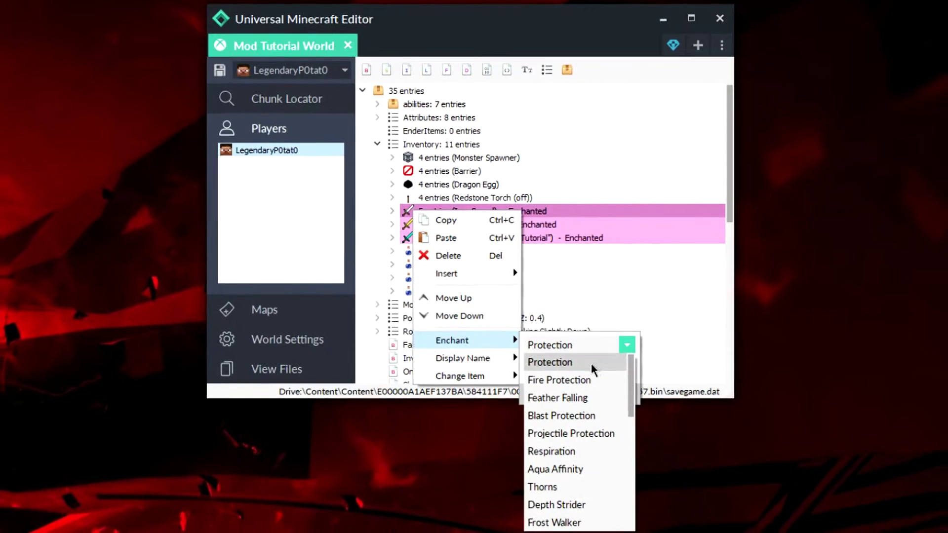
{"action": "scroll", "coordinate": [568, 382], "scroll_direction": "down", "scroll_amount": 4}
{"action": "scroll", "coordinate": [569, 441], "scroll_direction": "down", "scroll_amount": 2}
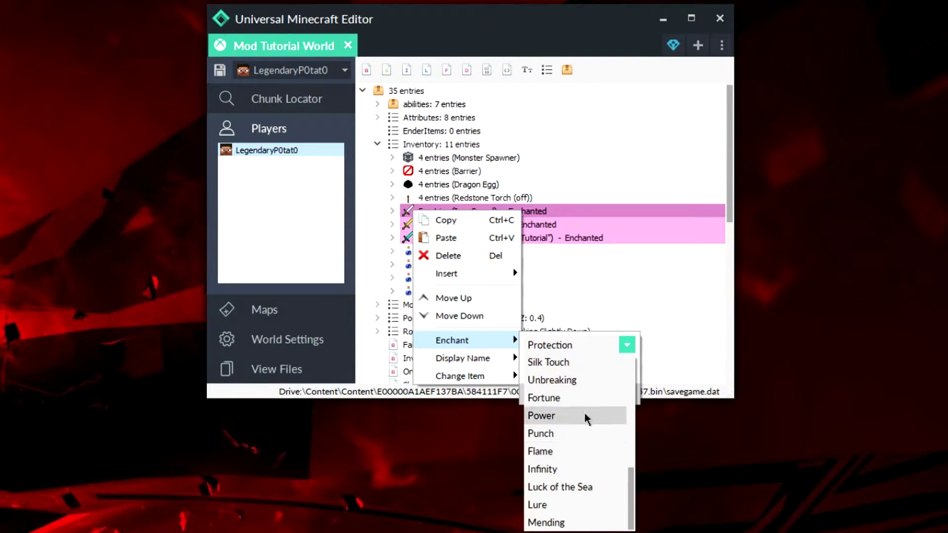
{"action": "scroll", "coordinate": [567, 429], "scroll_direction": "up", "scroll_amount": 2}
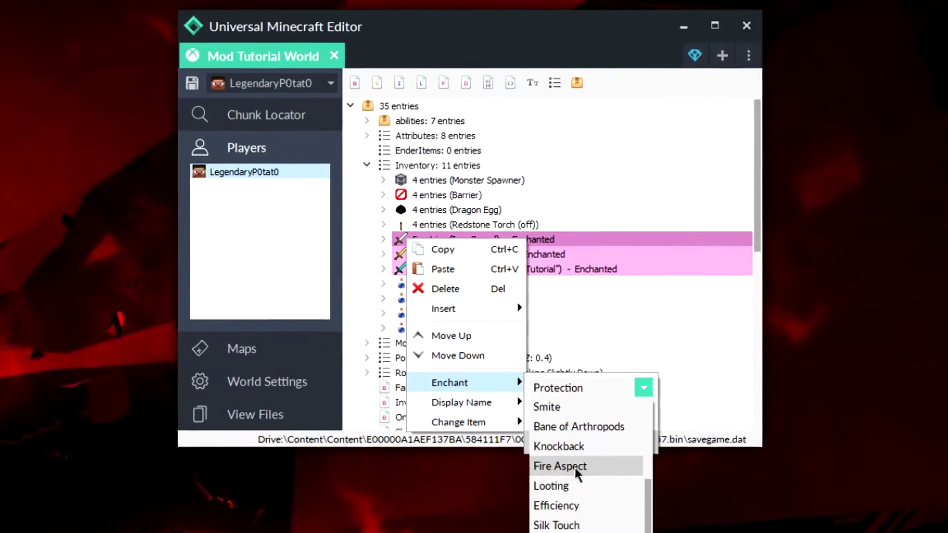
{"action": "left_click", "coordinate": [578, 481]}
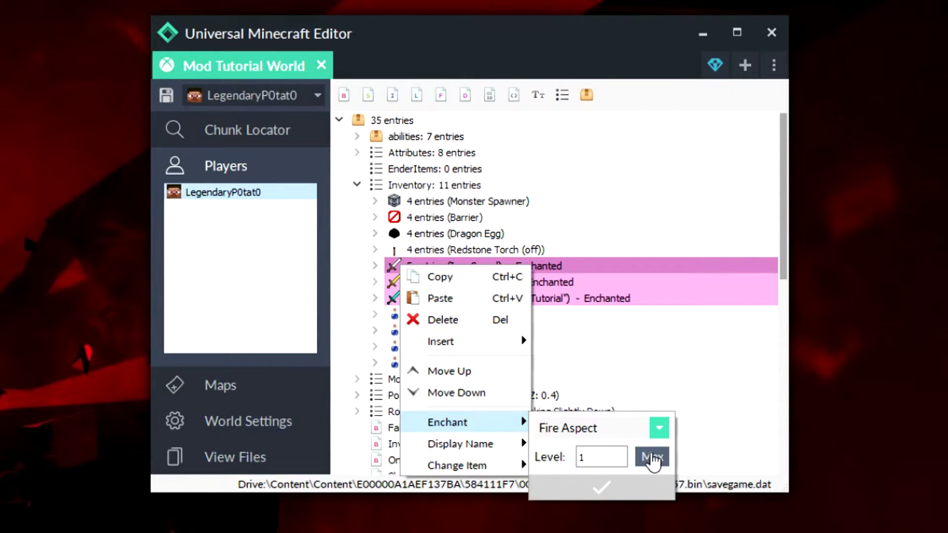
{"action": "left_click", "coordinate": [614, 487]}
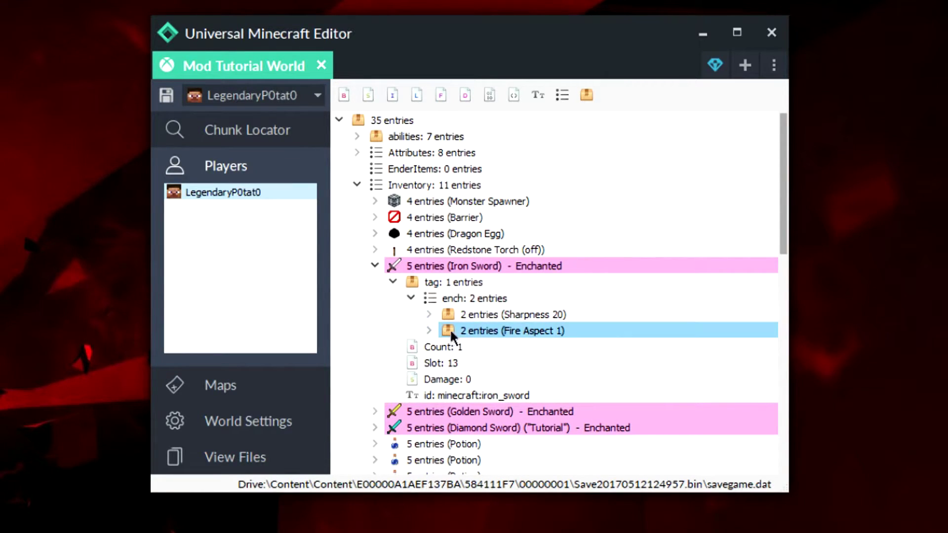
Step: Enchant the Iron Sword with Knockback at the maximum level, 32767, and collapse the sword's entry
{"action": "right_click", "coordinate": [420, 270]}
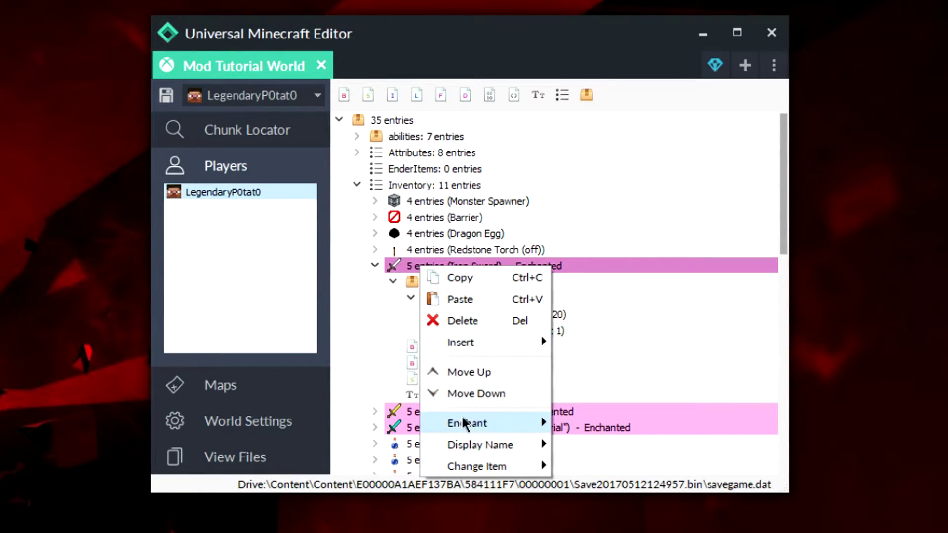
{"action": "mouse_move", "coordinate": [464, 422]}
{"action": "left_click", "coordinate": [679, 429]}
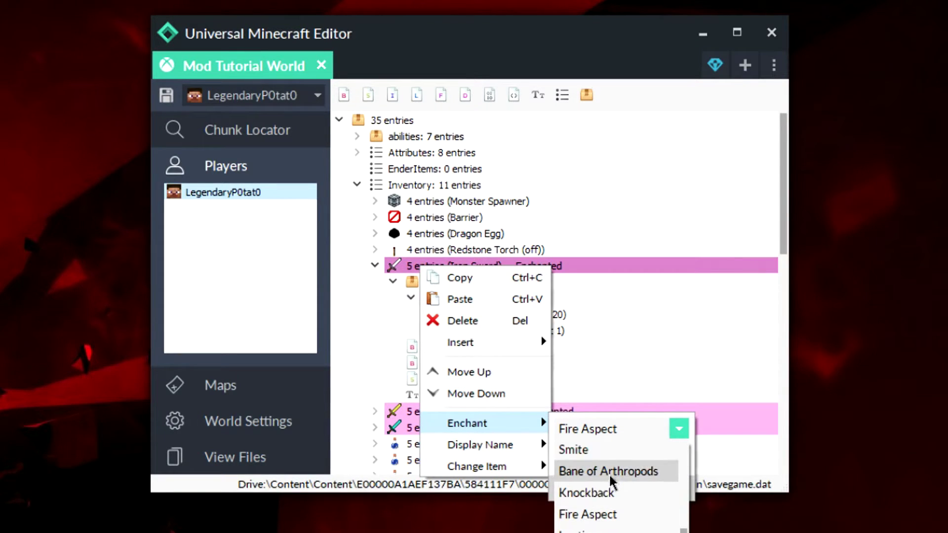
{"action": "left_click", "coordinate": [611, 494]}
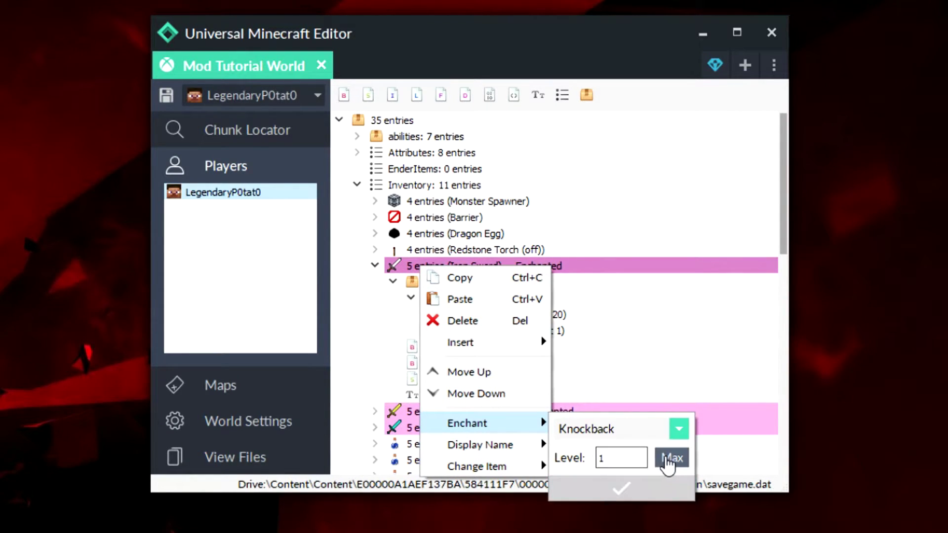
{"action": "left_click", "coordinate": [672, 459]}
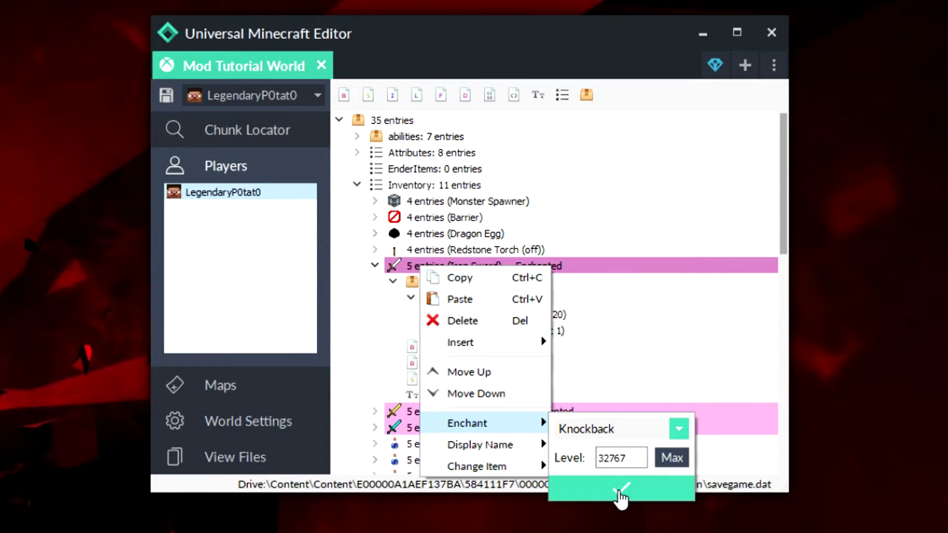
{"action": "left_click", "coordinate": [621, 492]}
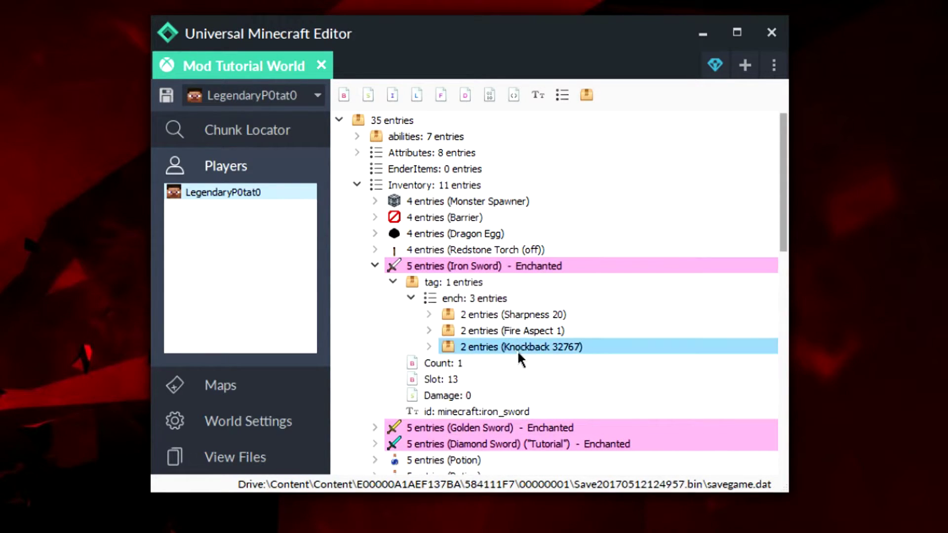
{"action": "left_click", "coordinate": [375, 266]}
Step: Give the Golden Sword the display name "name"
{"action": "right_click", "coordinate": [413, 282]}
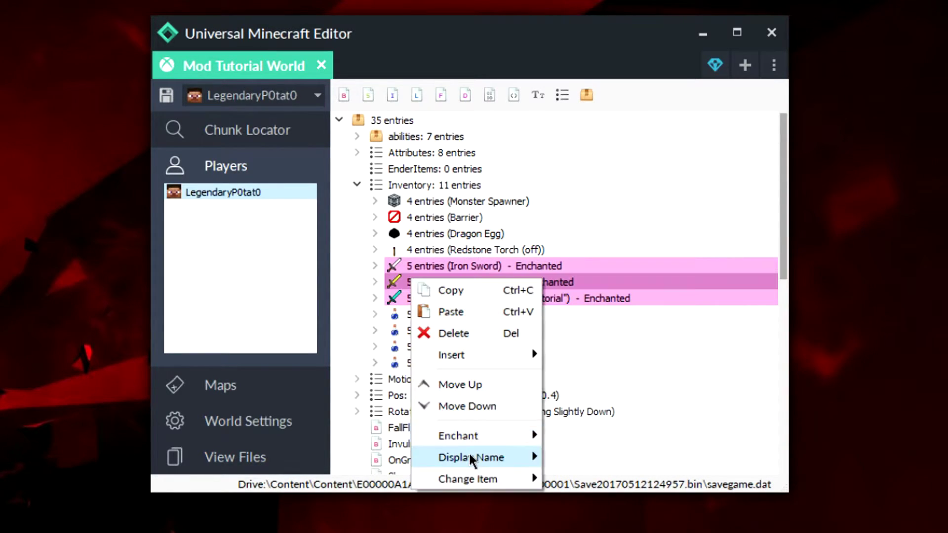
{"action": "mouse_move", "coordinate": [444, 458]}
{"action": "left_click", "coordinate": [596, 462]}
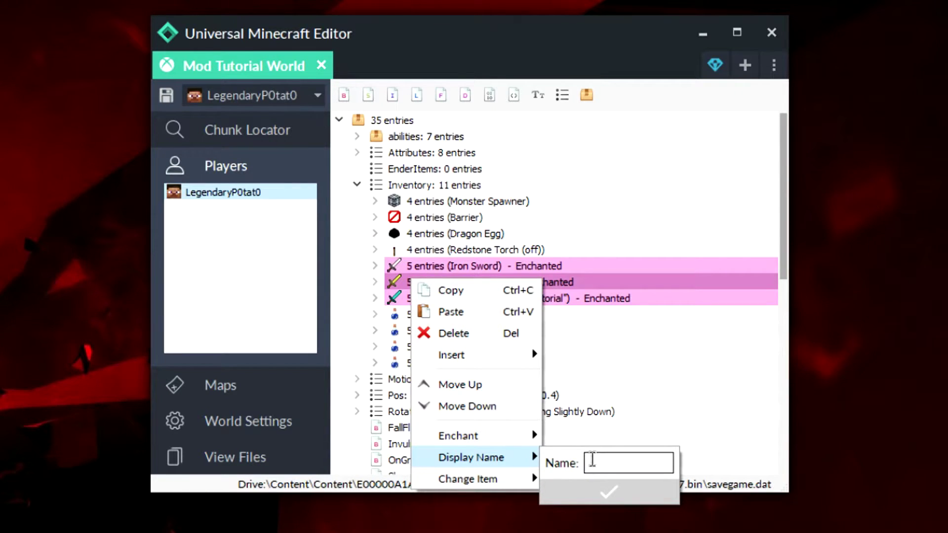
{"action": "type", "text": "name"}
{"action": "left_click", "coordinate": [577, 492]}
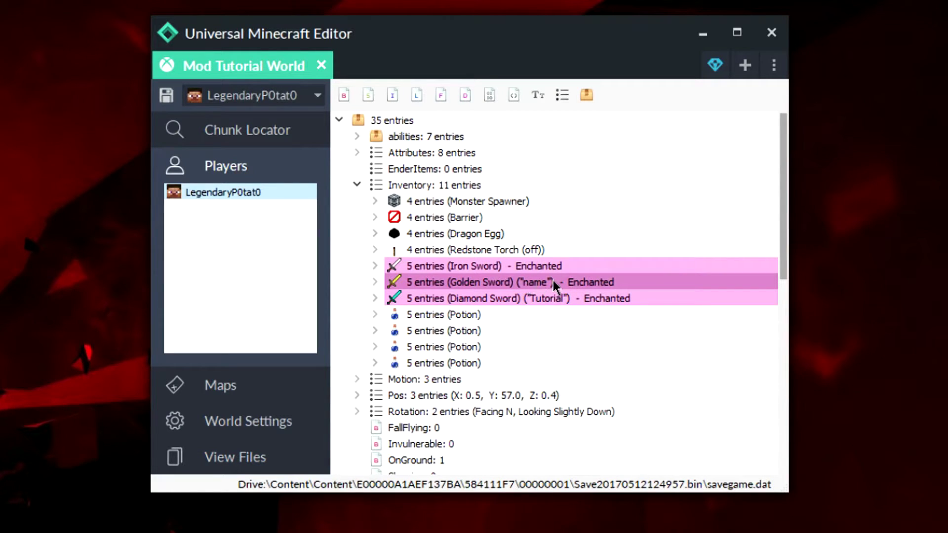
{"action": "mouse_move", "coordinate": [523, 281]}
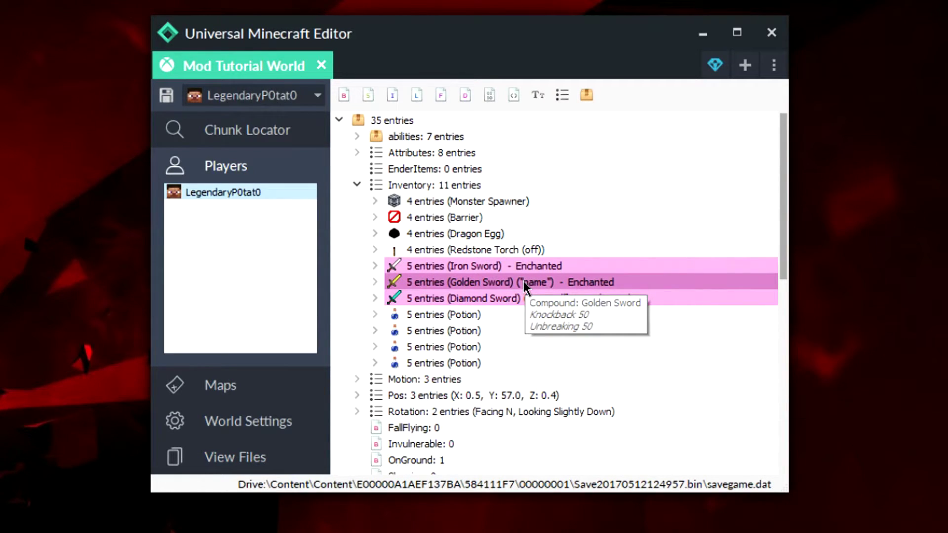
Step: Change the Diamond Sword named "Tutorial" into the item 59:0 Wheat Crops
{"action": "right_click", "coordinate": [416, 294]}
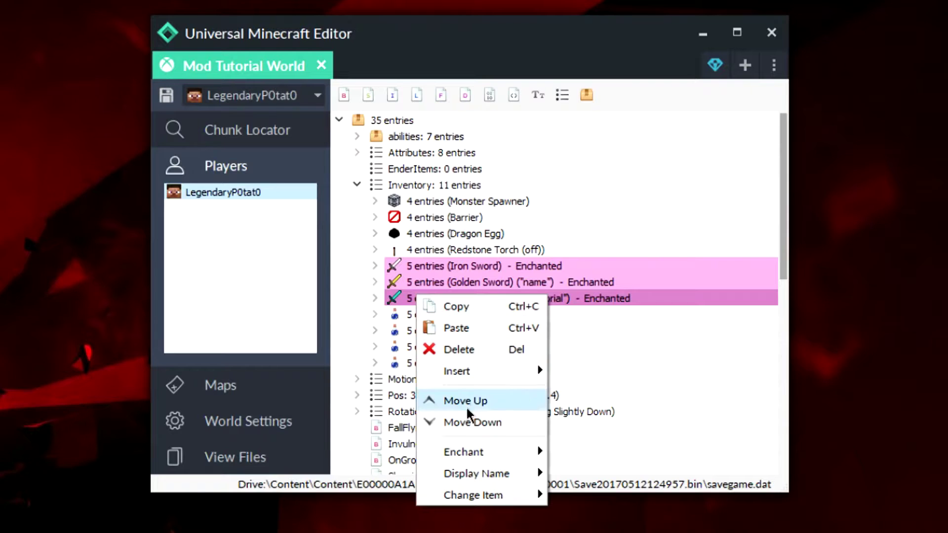
{"action": "mouse_move", "coordinate": [477, 492]}
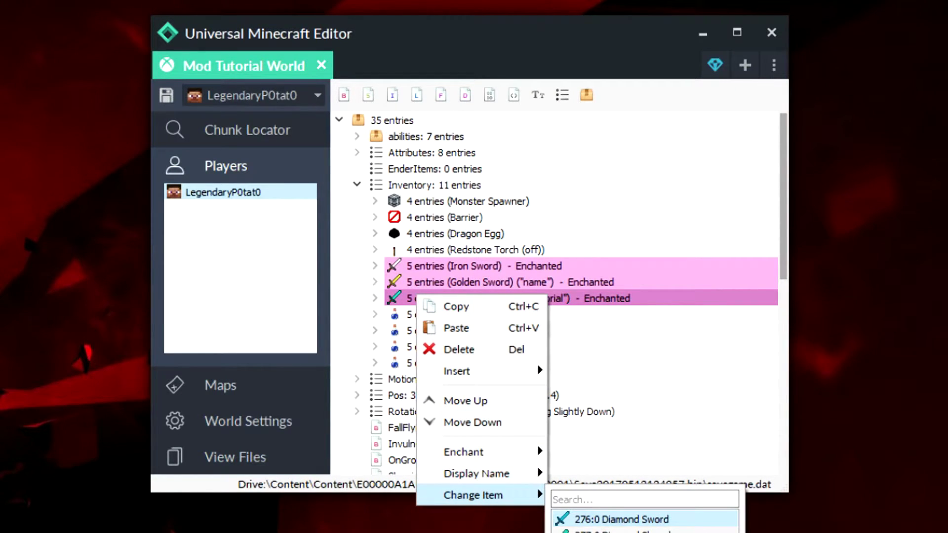
{"action": "scroll", "coordinate": [644, 526], "scroll_direction": "down", "scroll_amount": 7}
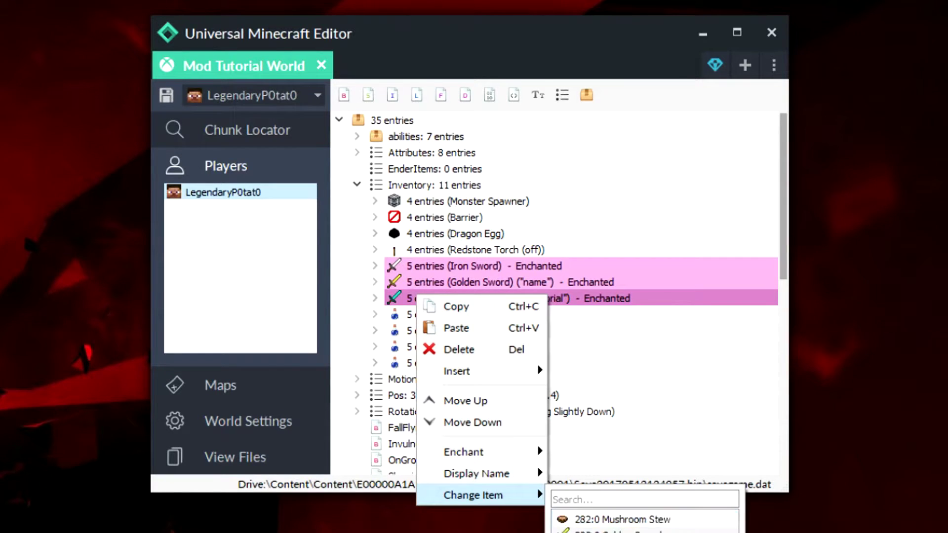
{"action": "scroll", "coordinate": [645, 526], "scroll_direction": "up", "scroll_amount": 1}
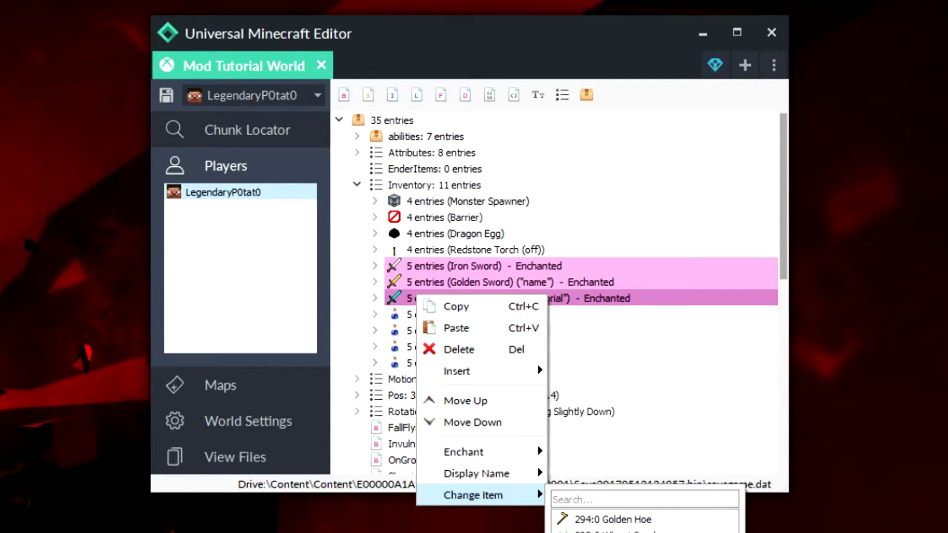
{"action": "scroll", "coordinate": [644, 519], "scroll_direction": "up", "scroll_amount": 10}
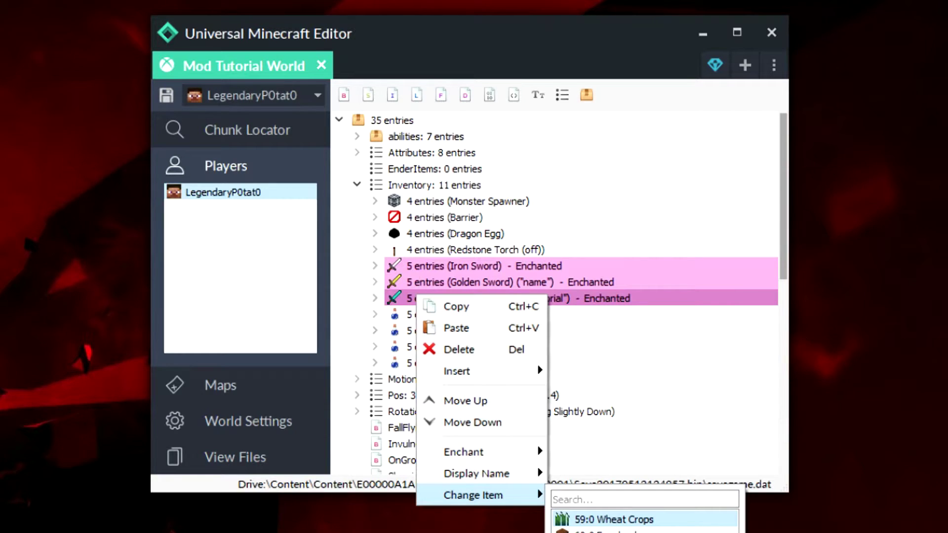
{"action": "key", "text": "Return"}
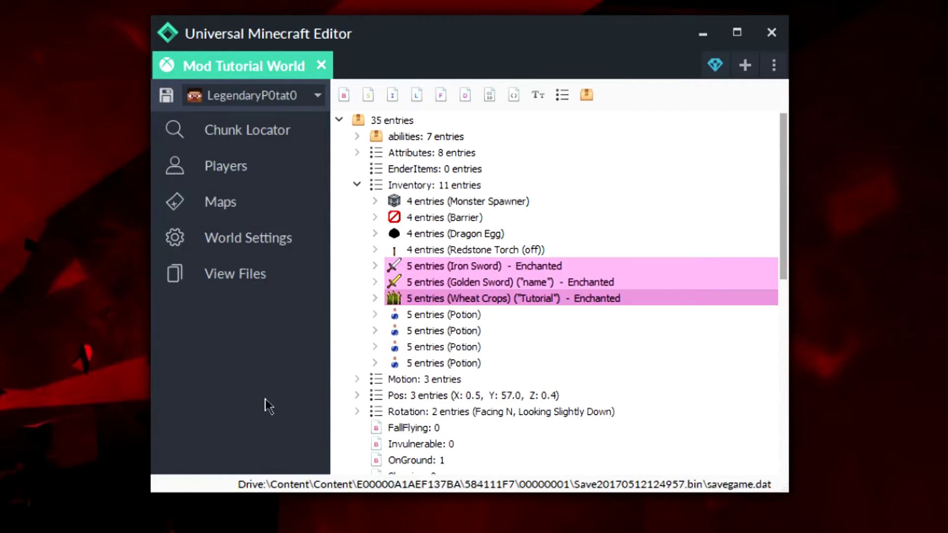
Step: Switch to the data of Chunk [0, 0] and expand its Entities list
{"action": "left_click", "coordinate": [245, 95]}
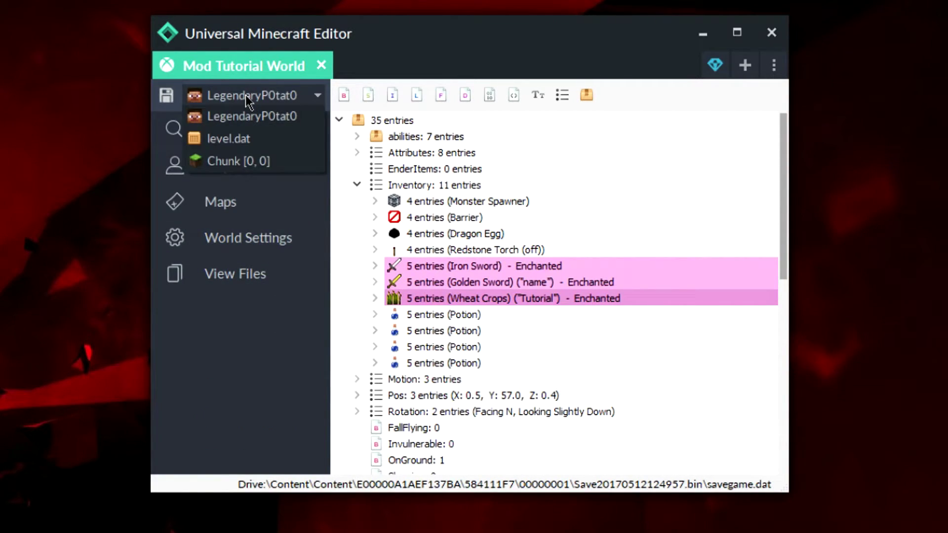
{"action": "left_click", "coordinate": [247, 162]}
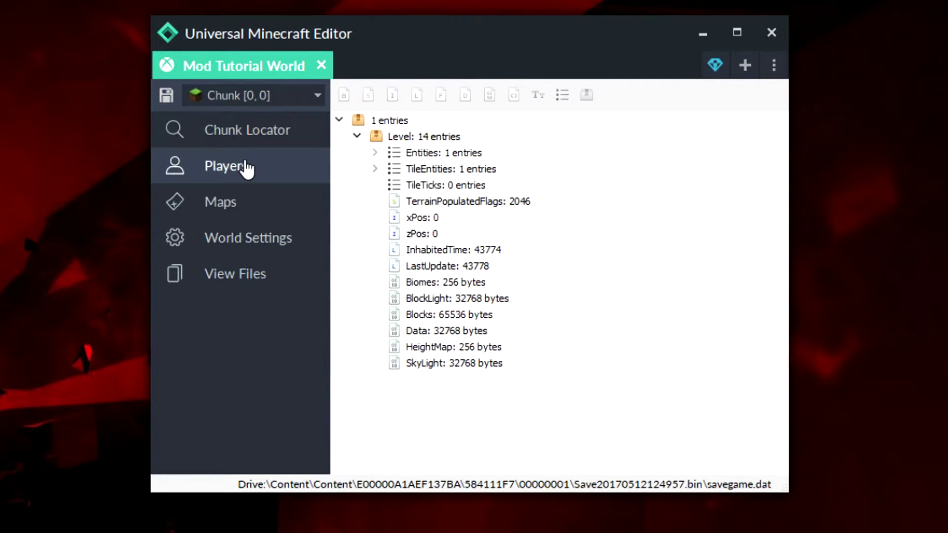
{"action": "left_click", "coordinate": [376, 152]}
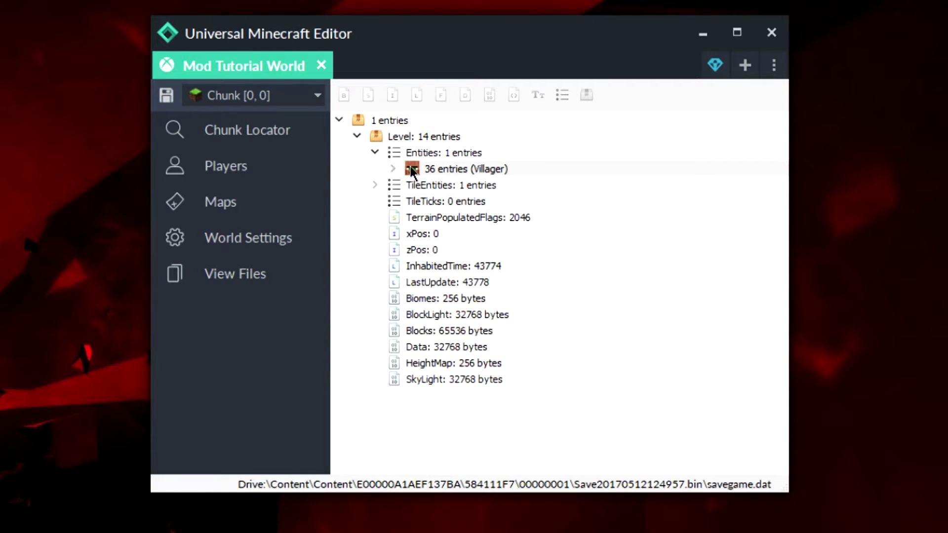
Step: Add an Invisibility potion effect with a duration of 5000 to the villager
{"action": "left_click", "coordinate": [458, 167]}
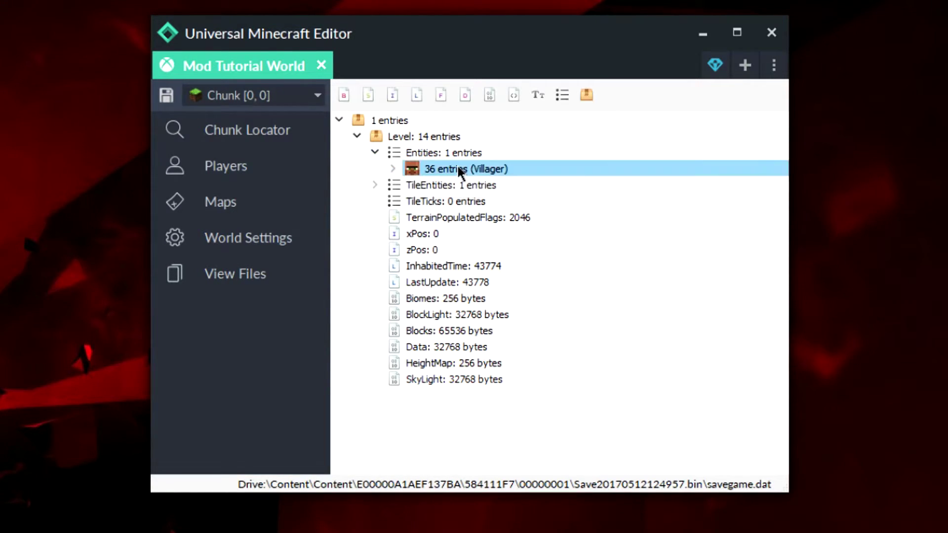
{"action": "right_click", "coordinate": [457, 166]}
{"action": "mouse_move", "coordinate": [491, 270]}
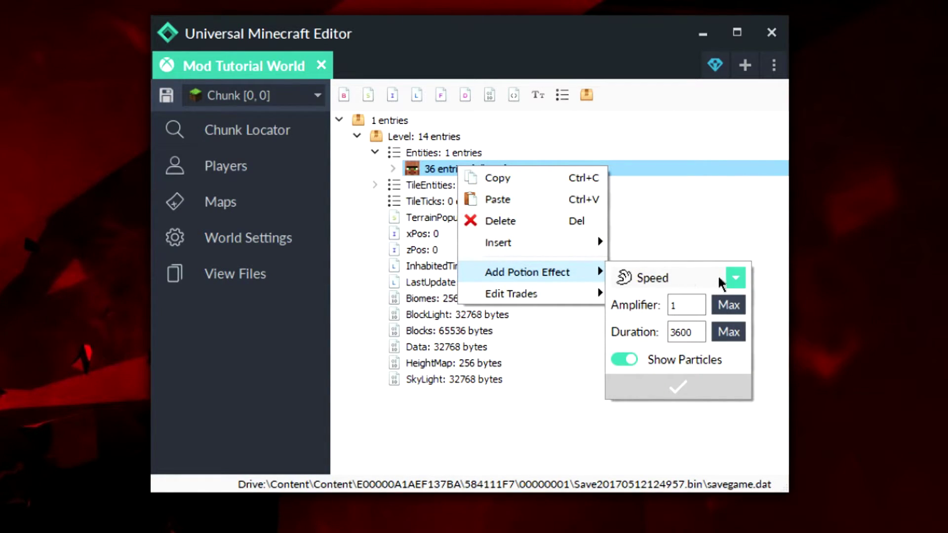
{"action": "left_click", "coordinate": [735, 278]}
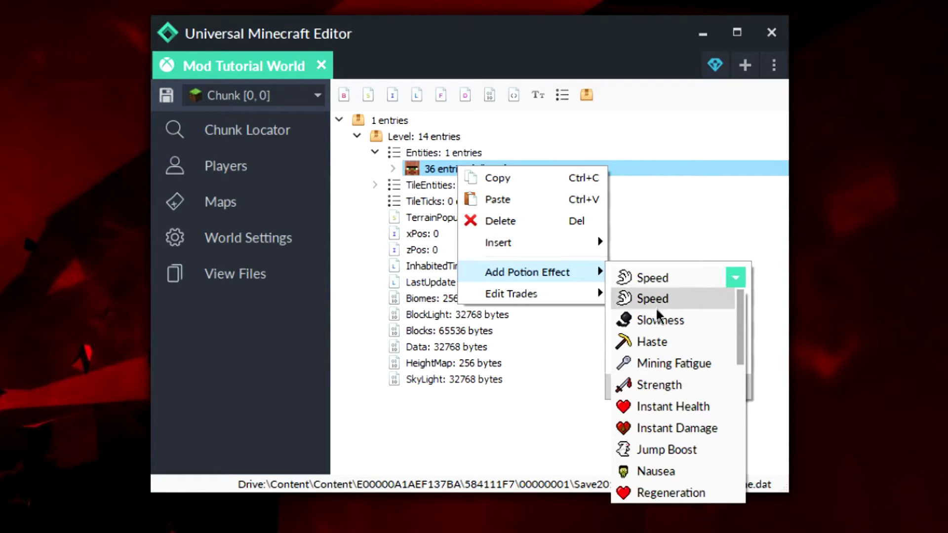
{"action": "scroll", "coordinate": [660, 412], "scroll_direction": "down", "scroll_amount": 2}
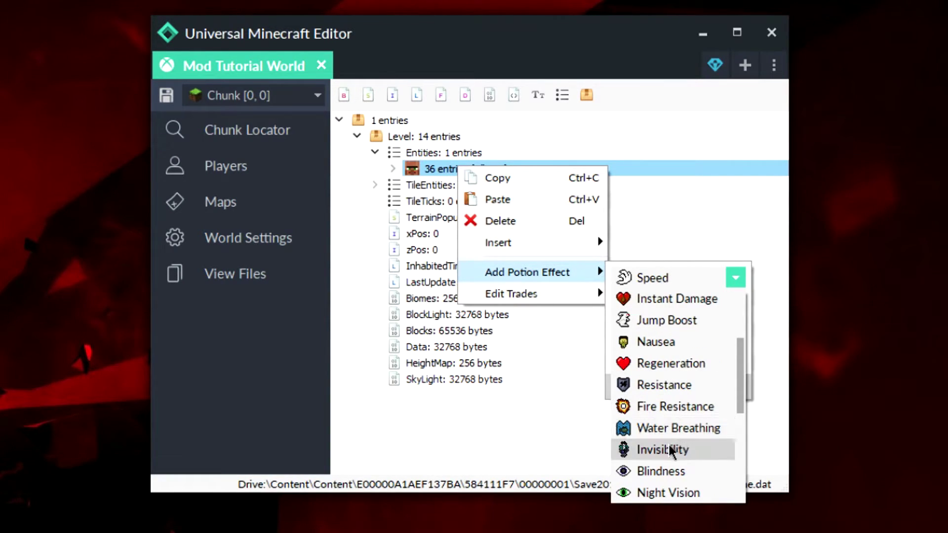
{"action": "left_click", "coordinate": [669, 448]}
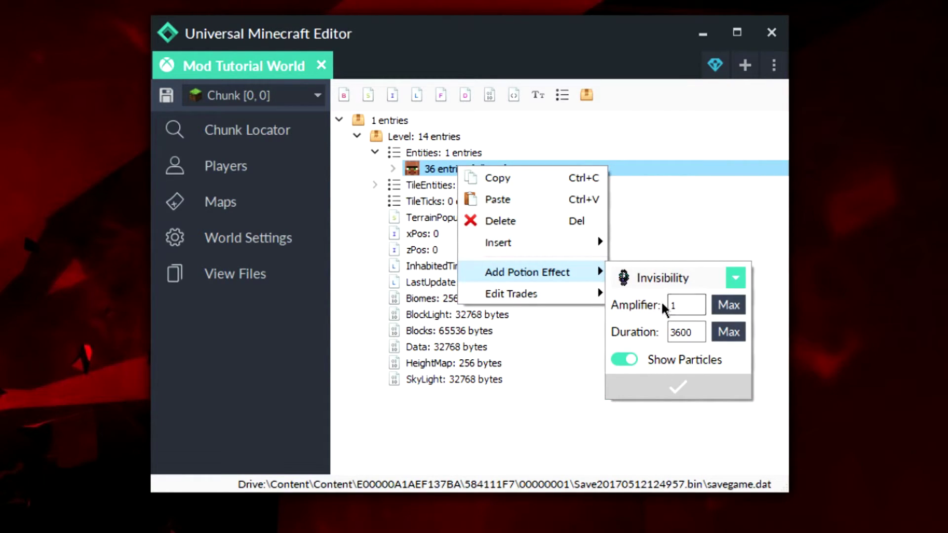
{"action": "left_click", "coordinate": [697, 329]}
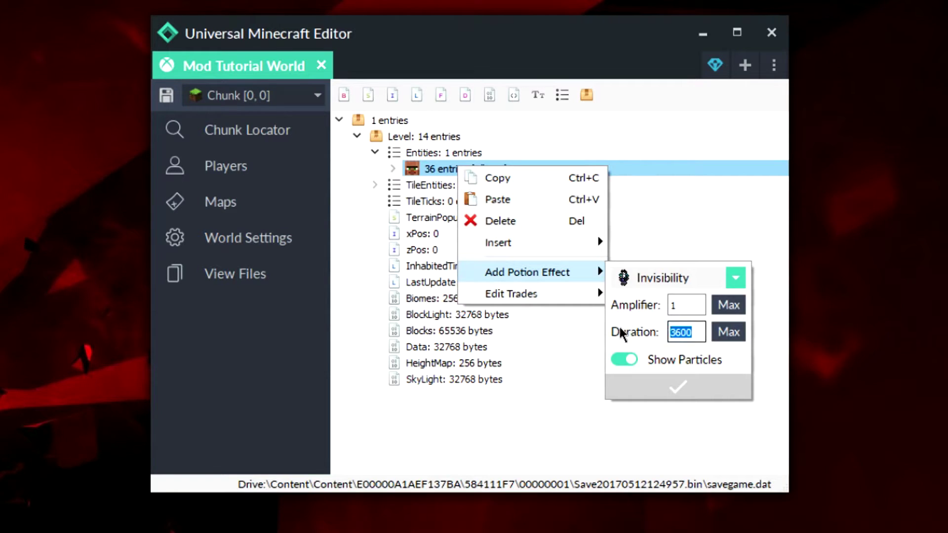
{"action": "type", "text": "5000"}
{"action": "left_click", "coordinate": [678, 386]}
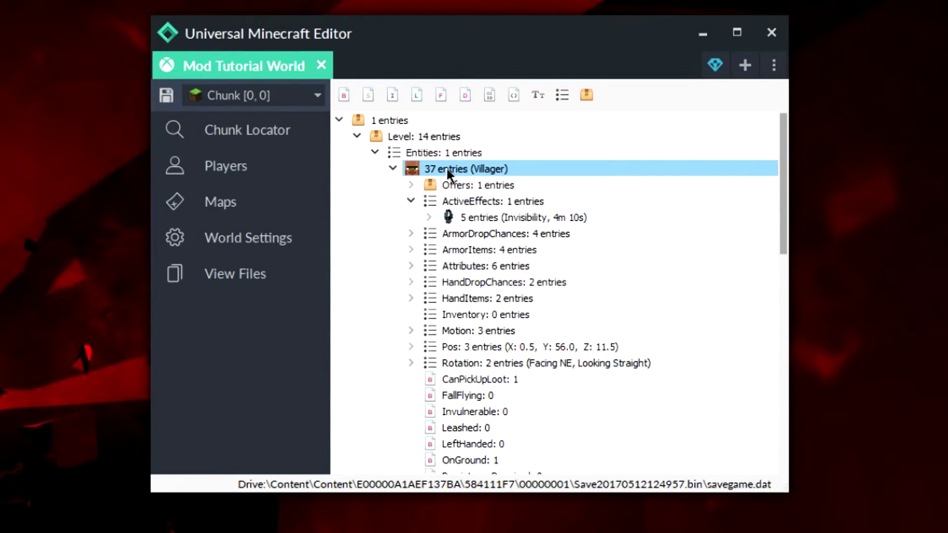
Step: Add a Speed potion effect to the villager with amplifier 3, duration 5000 and particles turned off
{"action": "right_click", "coordinate": [447, 169]}
{"action": "mouse_move", "coordinate": [526, 279]}
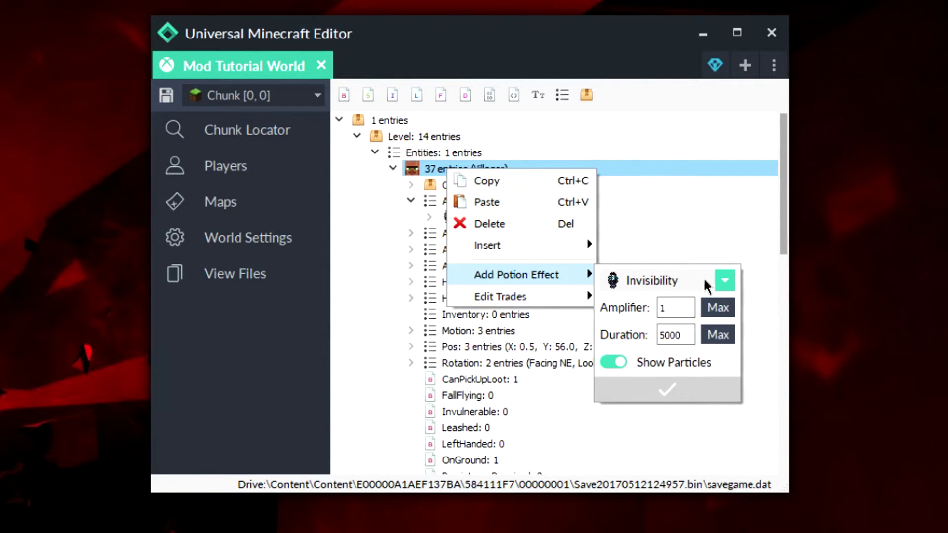
{"action": "left_click", "coordinate": [725, 280]}
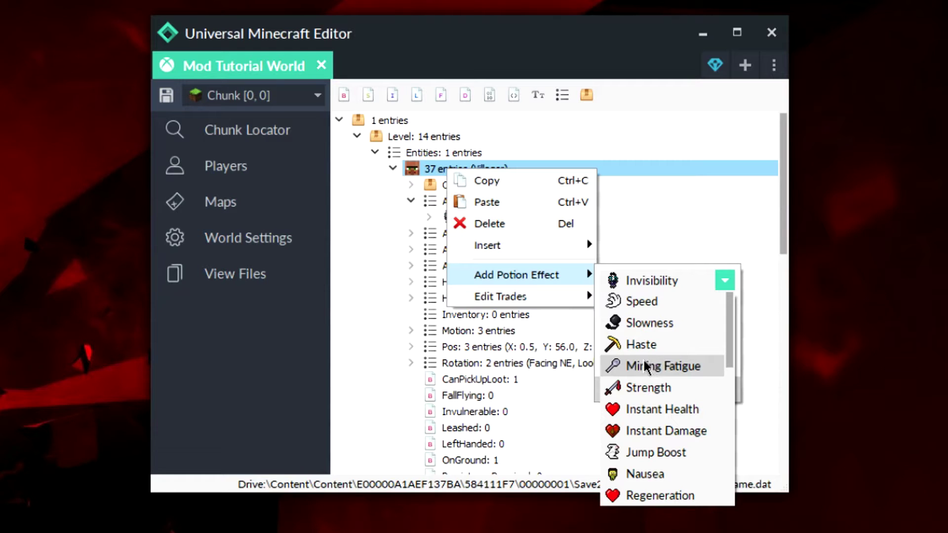
{"action": "left_click", "coordinate": [640, 301]}
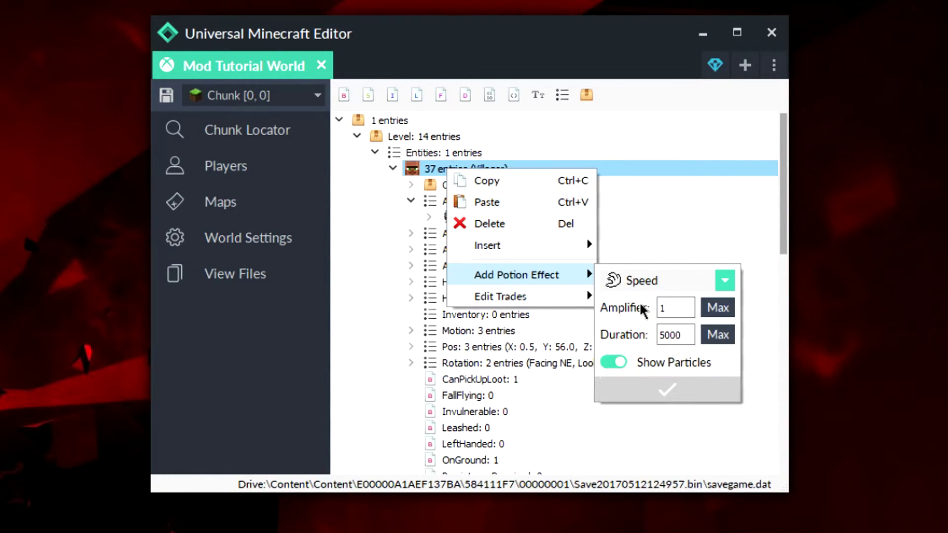
{"action": "left_click", "coordinate": [661, 307]}
{"action": "left_click", "coordinate": [684, 335]}
{"action": "left_click", "coordinate": [675, 306]}
{"action": "double_click", "coordinate": [674, 307]}
{"action": "type", "text": "3"}
{"action": "left_click", "coordinate": [615, 366]}
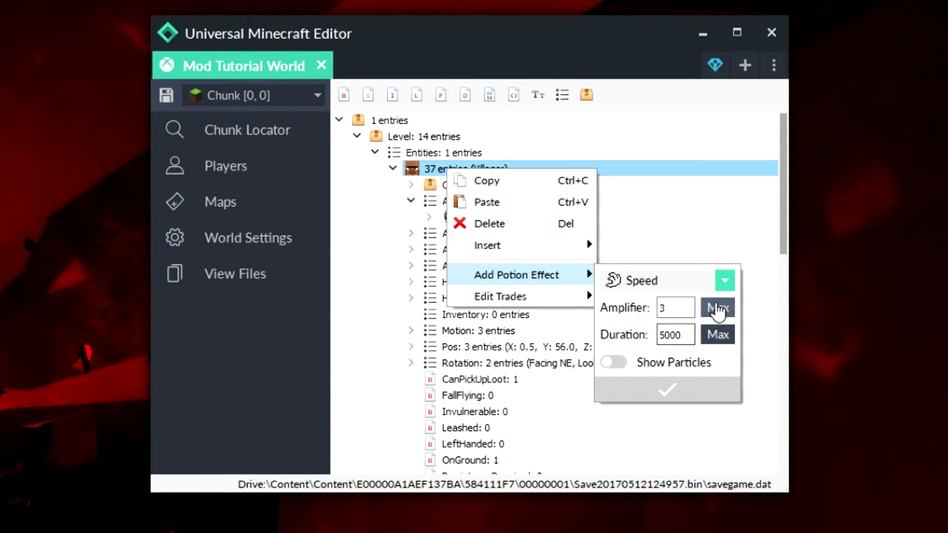
{"action": "left_click", "coordinate": [693, 392]}
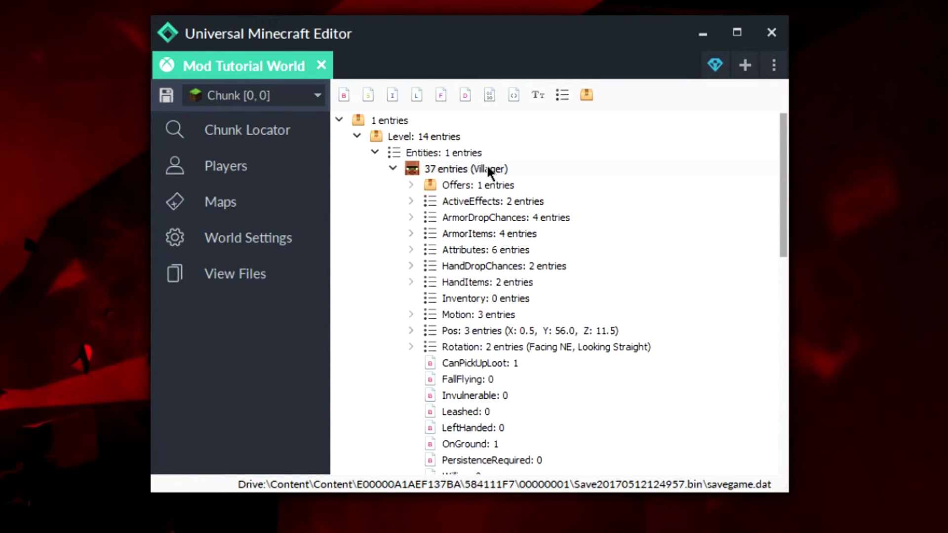
Step: Delete all of the villager's existing trades
{"action": "right_click", "coordinate": [487, 169]}
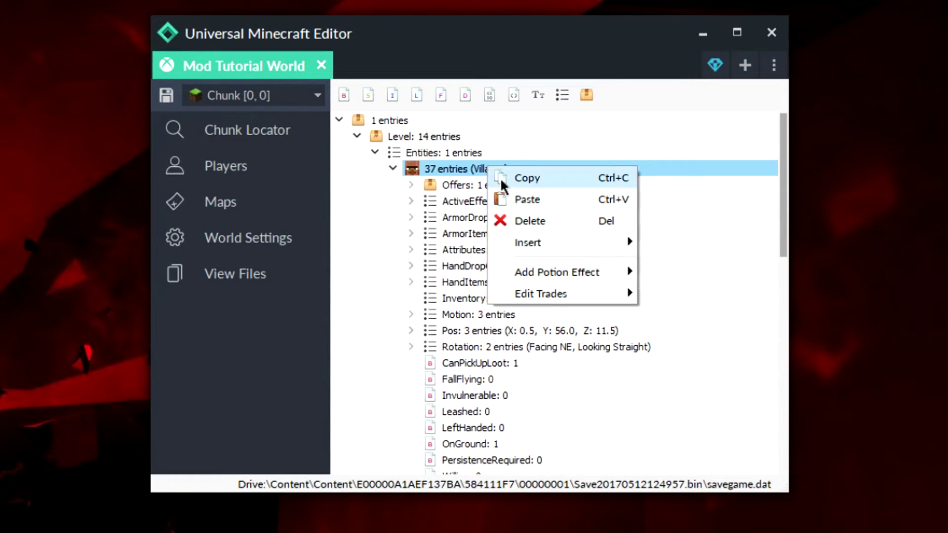
{"action": "mouse_move", "coordinate": [515, 282]}
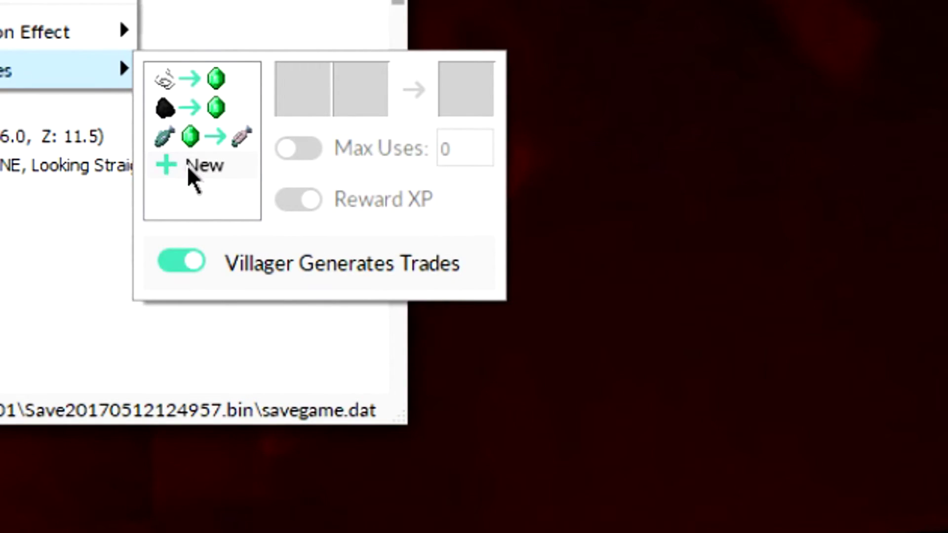
{"action": "left_click", "coordinate": [188, 82]}
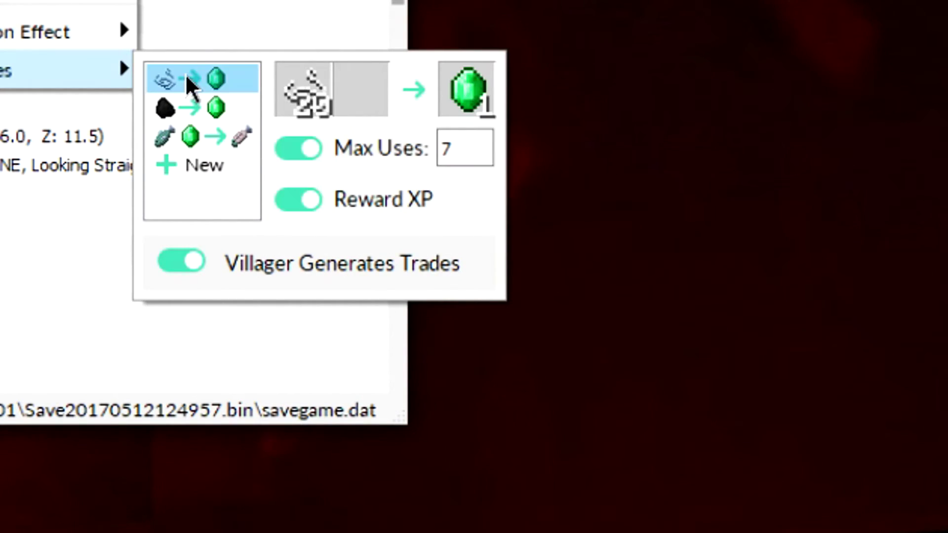
{"action": "key", "text": "Delete"}
{"action": "key", "text": "Delete"}
{"action": "key", "text": "Delete"}
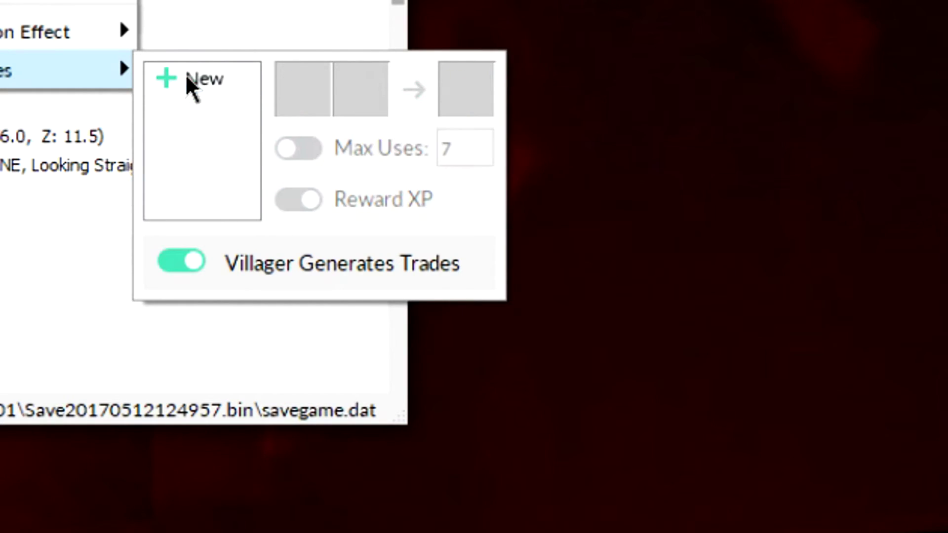
Step: Create a new villager trade and set its first required item to 32 of 5:0 Oak Wood Plank
{"action": "left_click", "coordinate": [188, 80]}
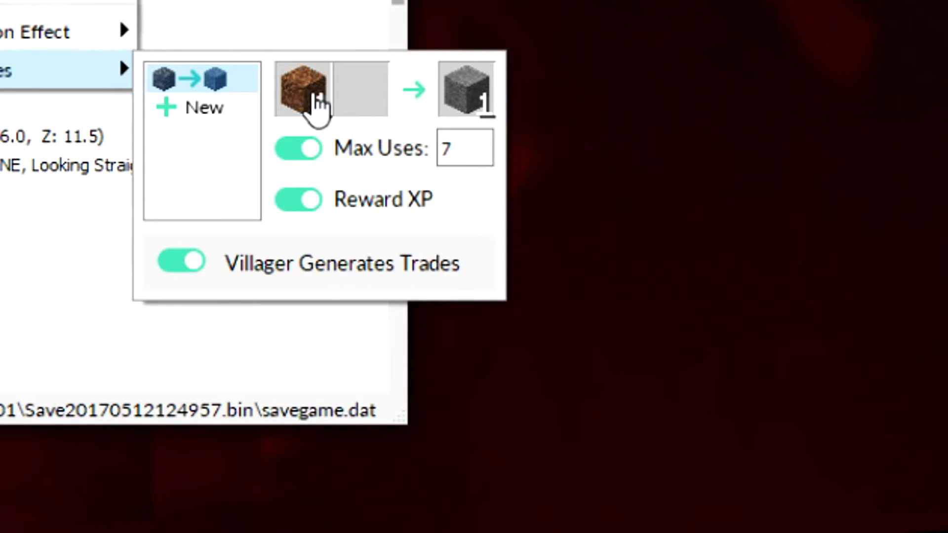
{"action": "left_click", "coordinate": [312, 95]}
{"action": "scroll", "coordinate": [407, 214], "scroll_direction": "down", "scroll_amount": 3}
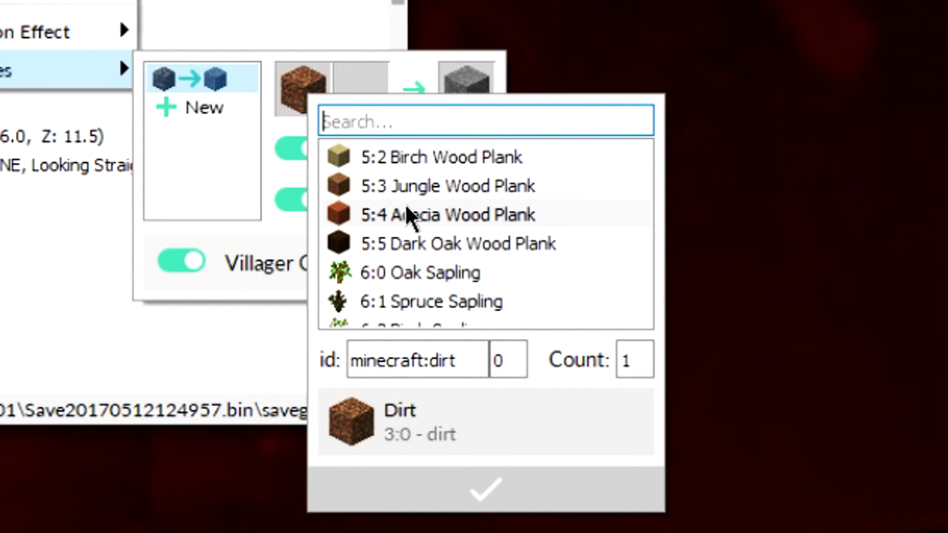
{"action": "scroll", "coordinate": [407, 215], "scroll_direction": "up", "scroll_amount": 3}
{"action": "scroll", "coordinate": [403, 216], "scroll_direction": "up", "scroll_amount": 5}
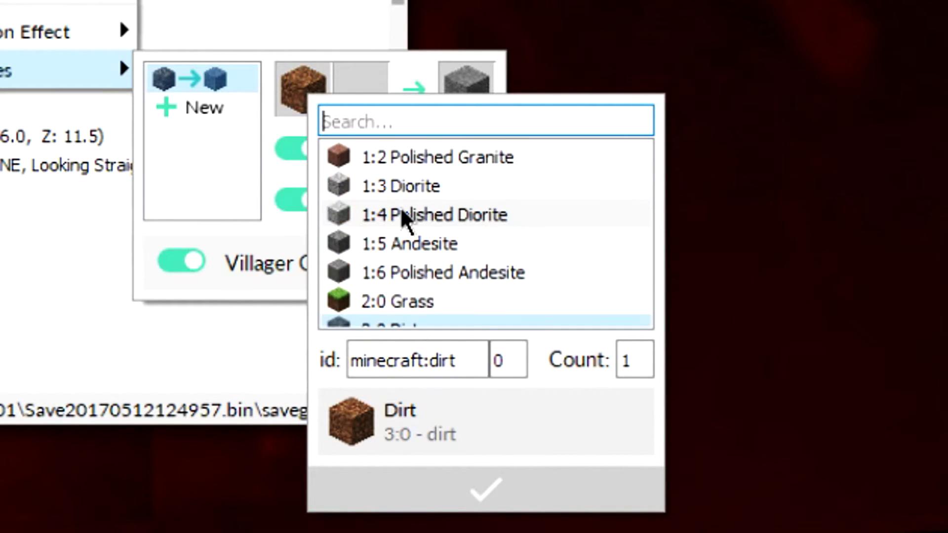
{"action": "left_click", "coordinate": [357, 124]}
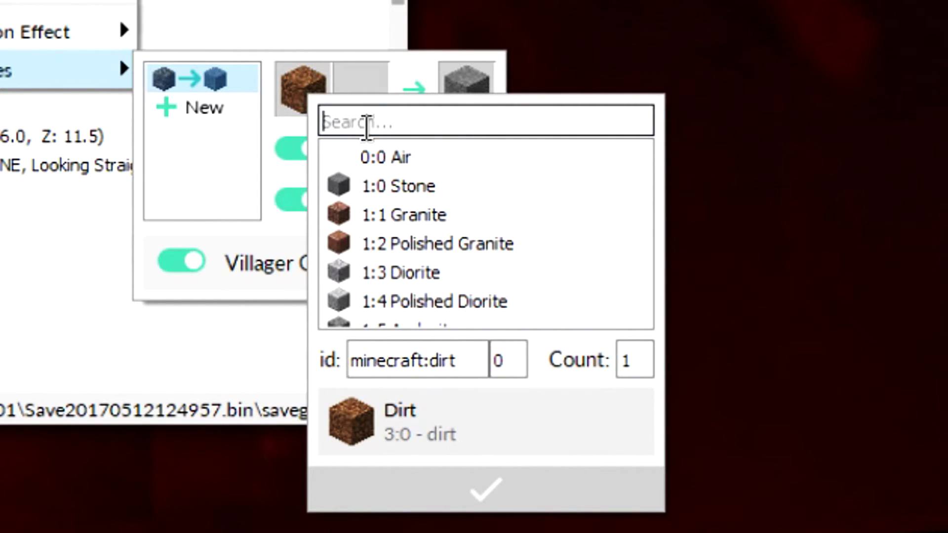
{"action": "type", "text": "wood"}
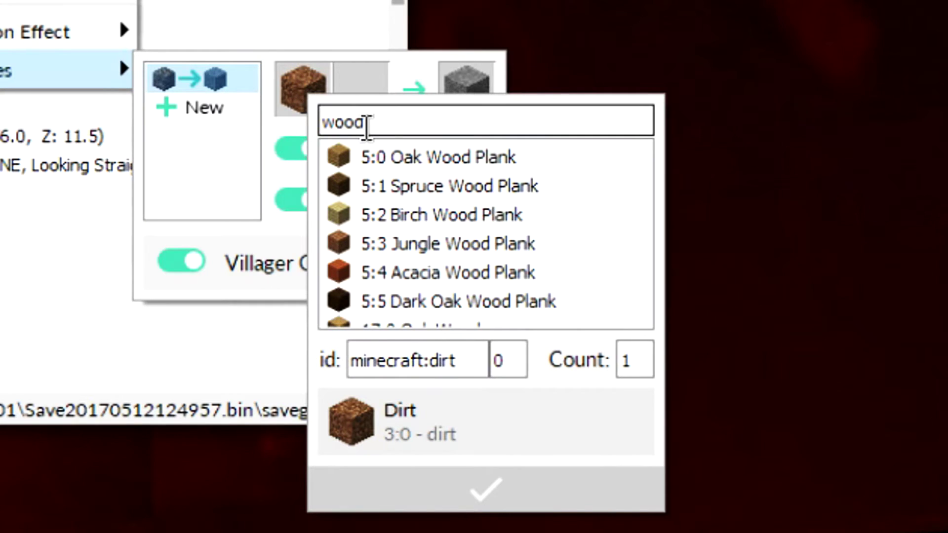
{"action": "left_click", "coordinate": [564, 154]}
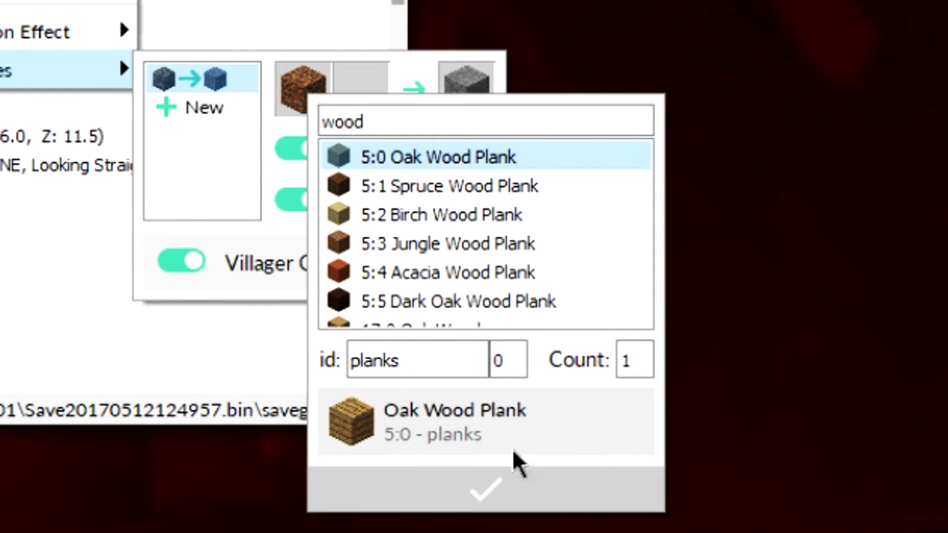
{"action": "left_click_drag", "start_coordinate": [638, 361], "coordinate": [601, 360]}
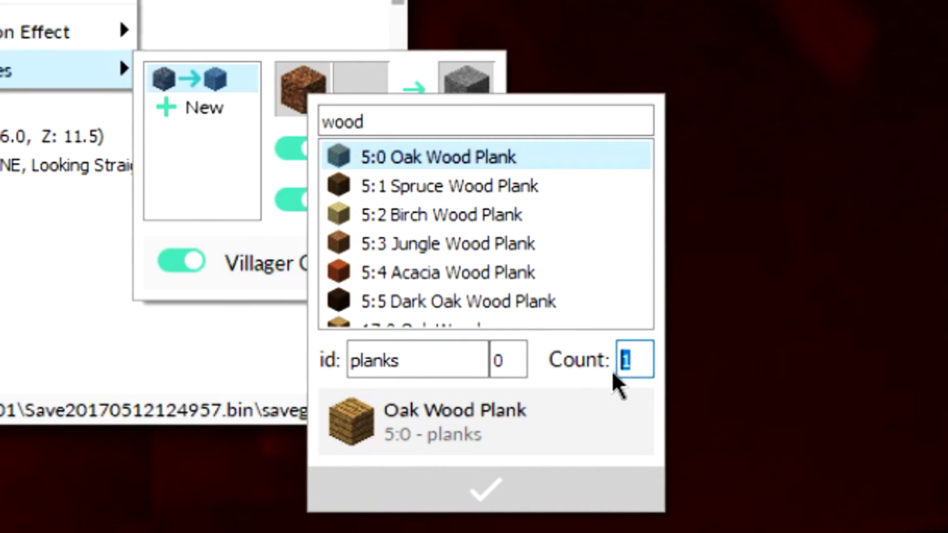
{"action": "type", "text": "32"}
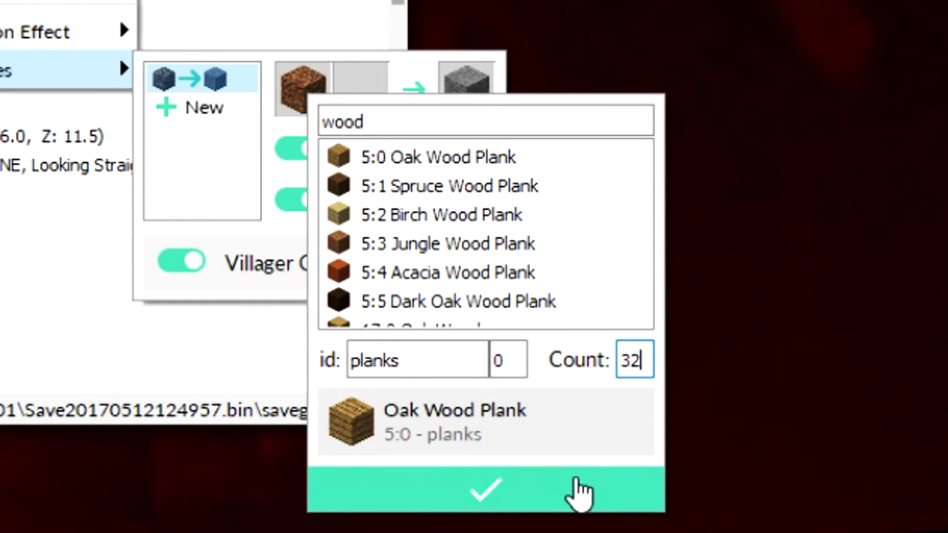
{"action": "left_click", "coordinate": [562, 493]}
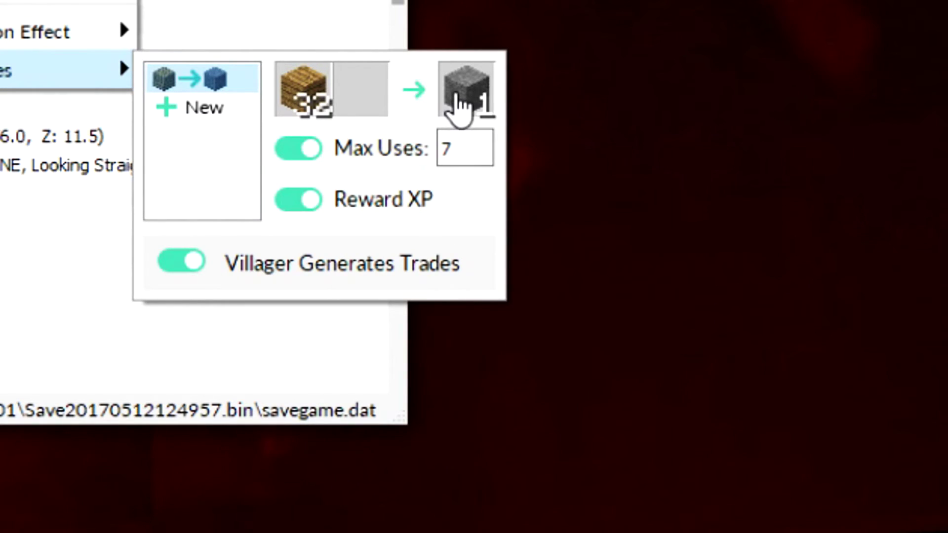
Step: Set the item the villager gives in the Oak Wood Plank trade to 166:0 Barrier
{"action": "left_click", "coordinate": [454, 107]}
{"action": "double_click", "coordinate": [522, 120]}
{"action": "type", "text": "barrier"}
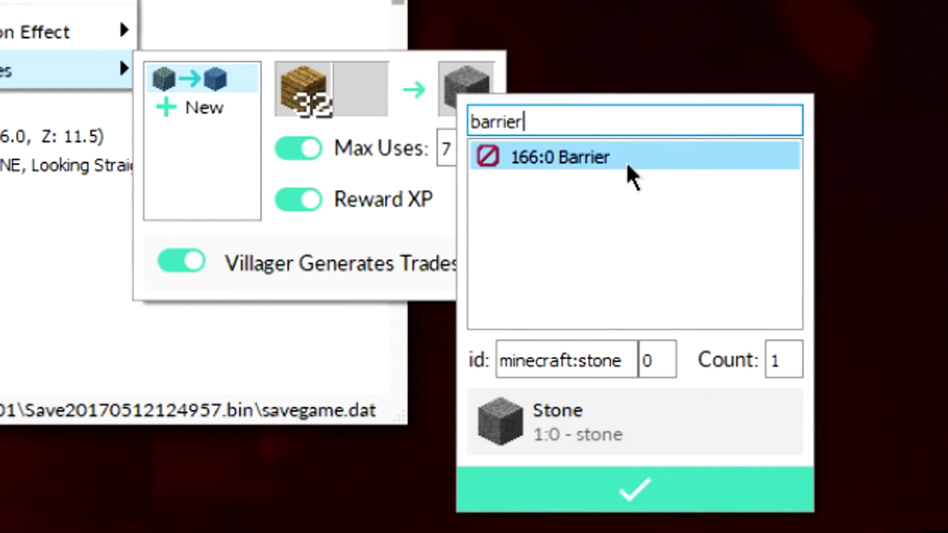
{"action": "left_click", "coordinate": [618, 165]}
{"action": "left_click", "coordinate": [595, 492]}
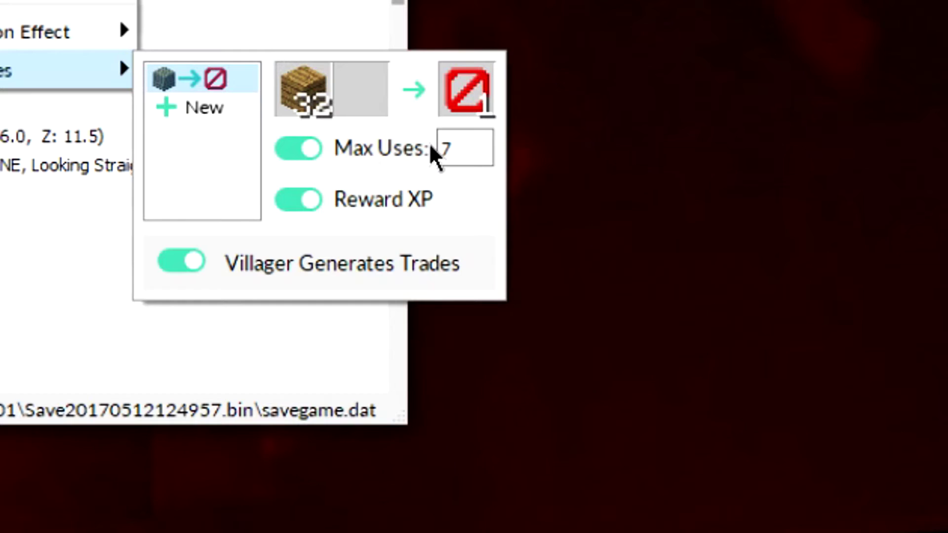
Step: Set the Barrier trade's maximum uses to 10000 and stop the villager from generating trades
{"action": "left_click_drag", "start_coordinate": [477, 148], "coordinate": [423, 153]}
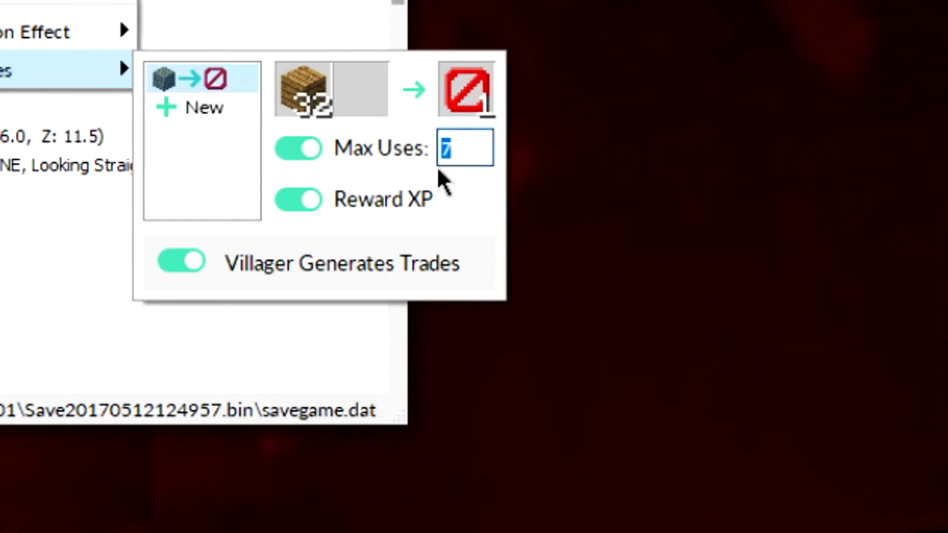
{"action": "type", "text": "10000"}
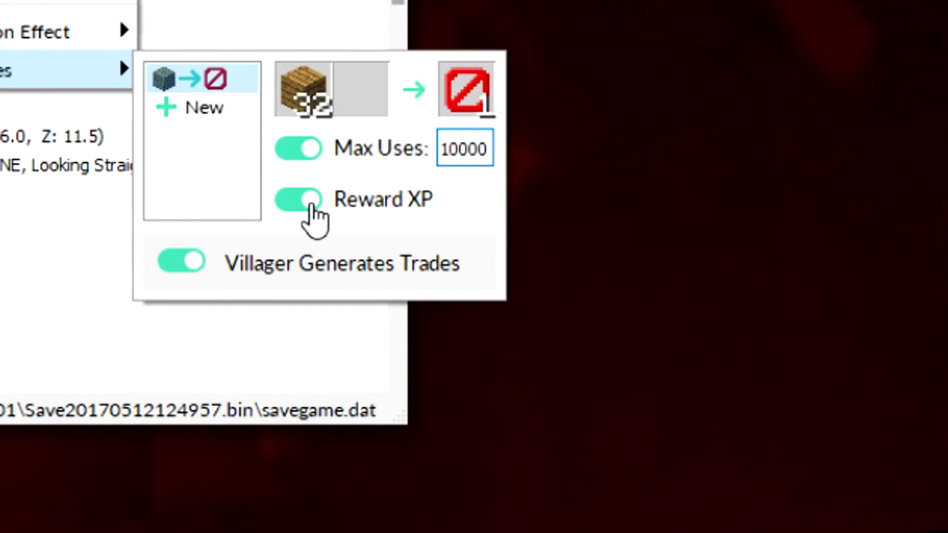
{"action": "left_click", "coordinate": [296, 200]}
{"action": "left_click", "coordinate": [295, 200]}
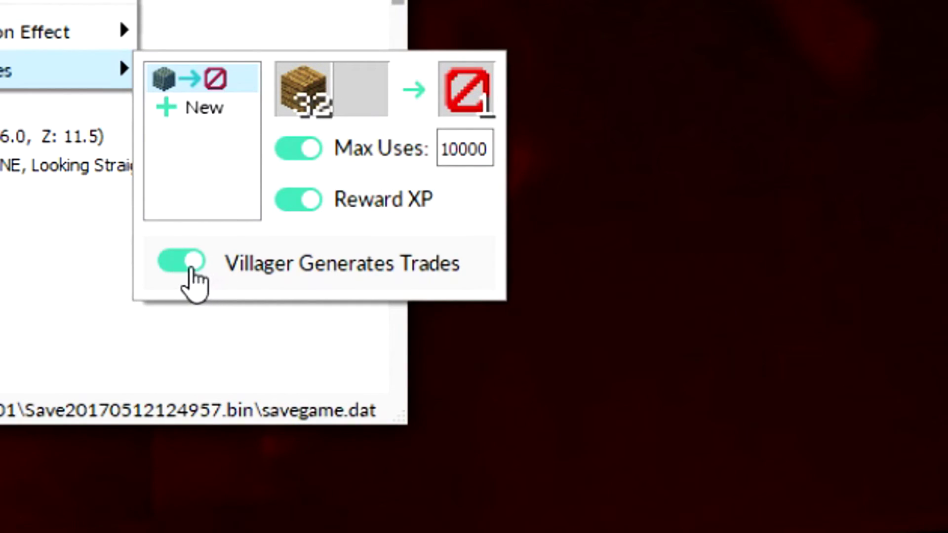
{"action": "left_click", "coordinate": [192, 269]}
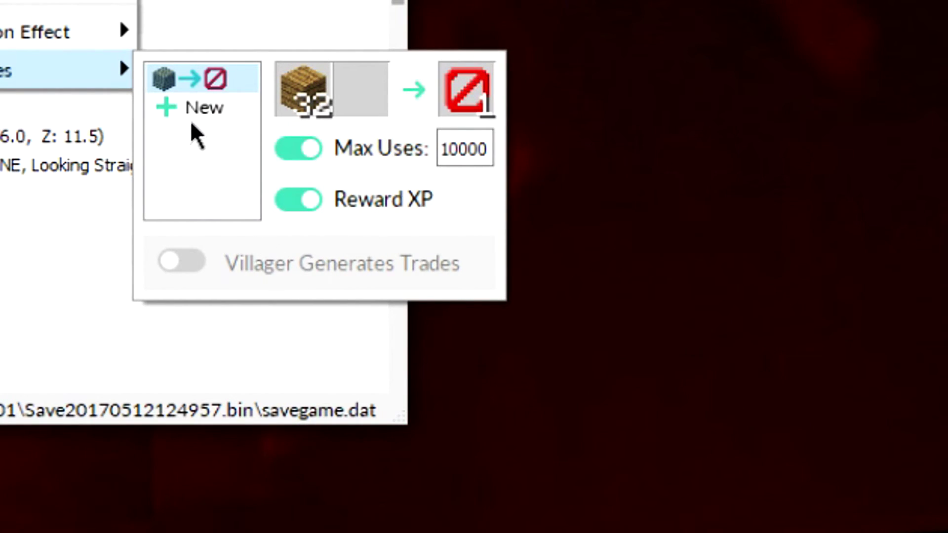
Step: Add a second trade and try to set its first required item to 1:0 Stone with a count of 0
{"action": "left_click", "coordinate": [202, 115]}
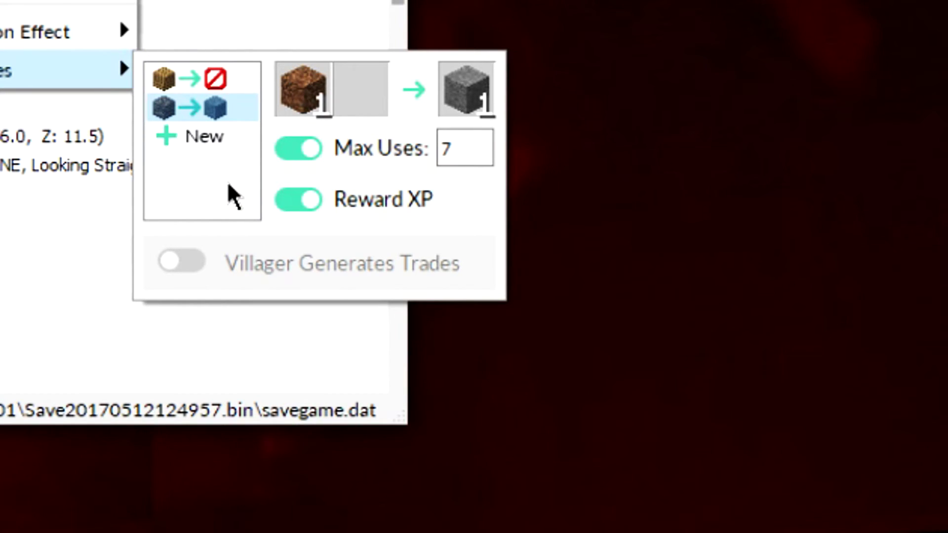
{"action": "left_click", "coordinate": [467, 89]}
{"action": "double_click", "coordinate": [635, 360]}
{"action": "type", "text": "0"}
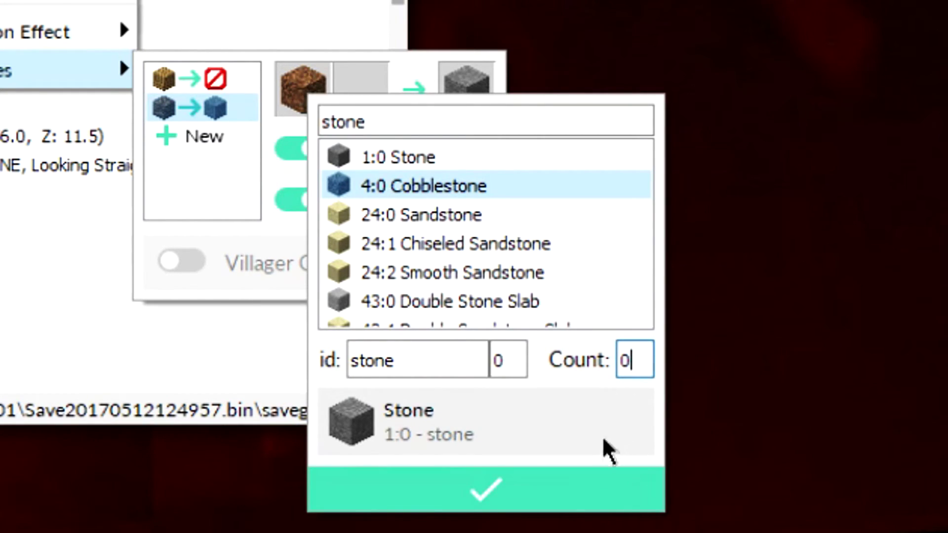
{"action": "left_click", "coordinate": [546, 491]}
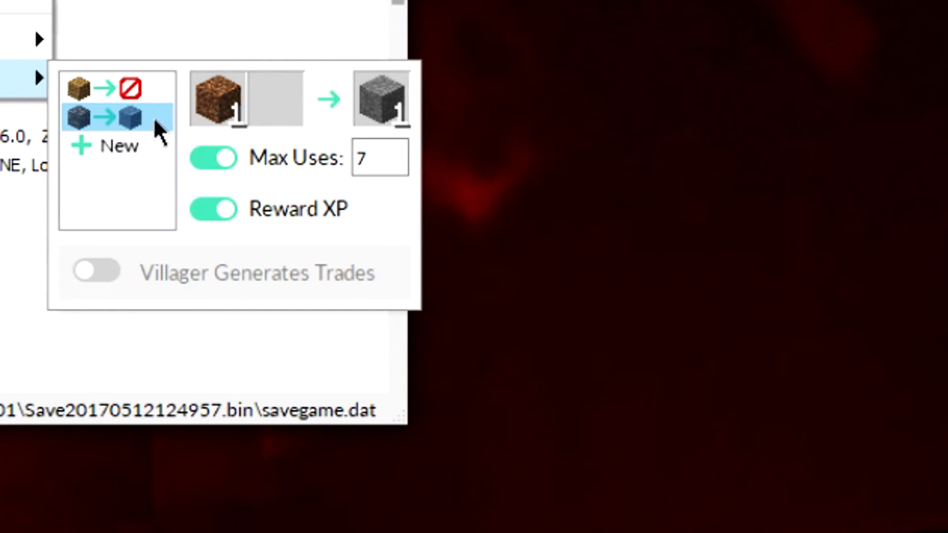
Step: Set the count of the Dirt required in the second trade to 0
{"action": "left_click", "coordinate": [210, 116]}
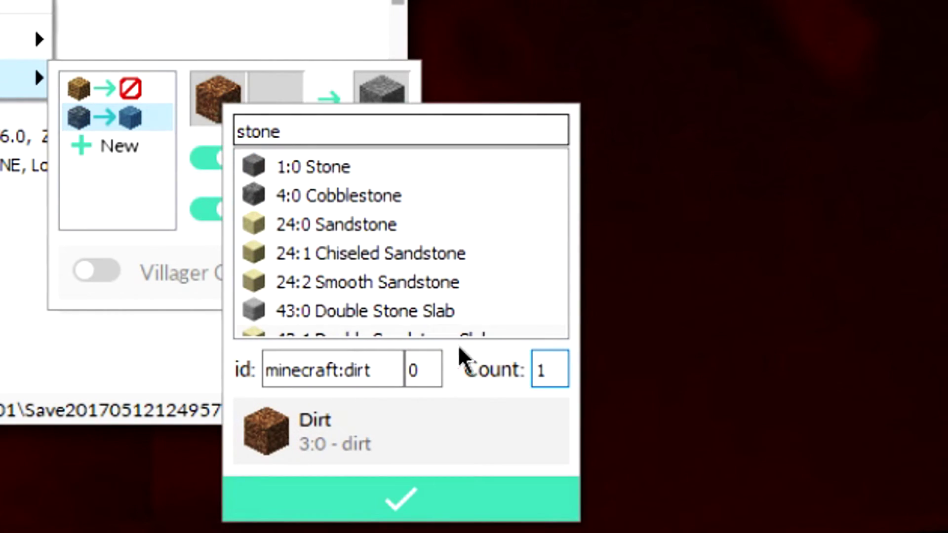
{"action": "left_click_drag", "start_coordinate": [540, 368], "coordinate": [517, 363]}
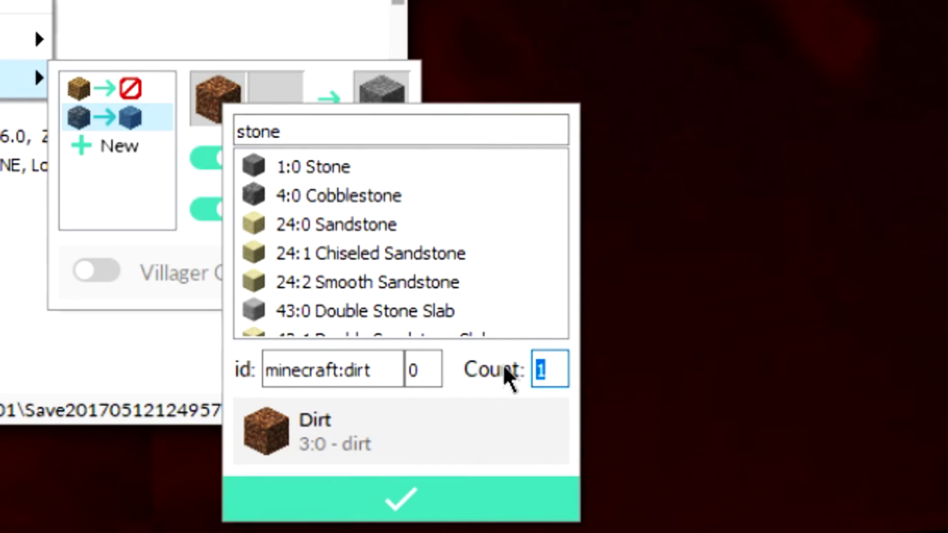
{"action": "type", "text": "0"}
{"action": "left_click", "coordinate": [389, 494]}
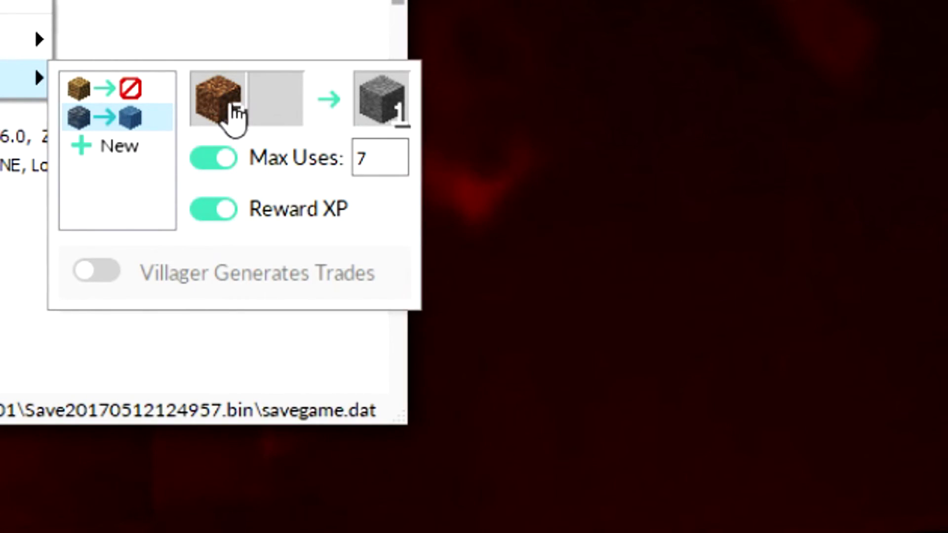